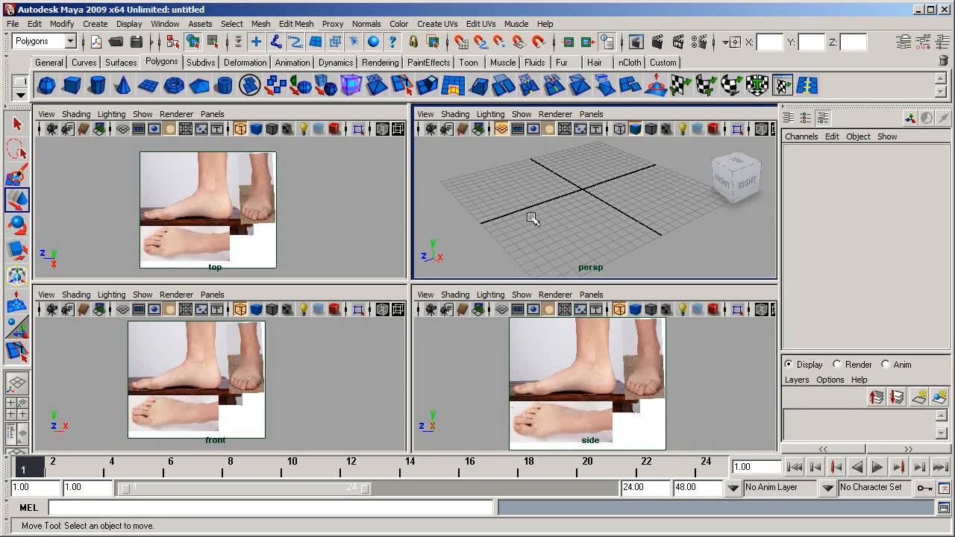
alt+drag(562, 200, 590, 205)
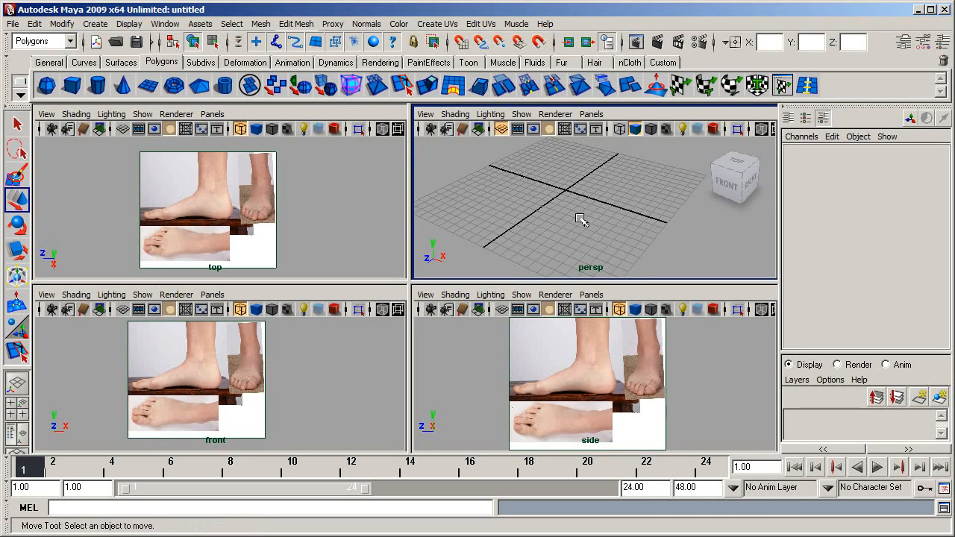
alt+right_drag(581, 219, 590, 204)
alt+drag(590, 204, 556, 218)
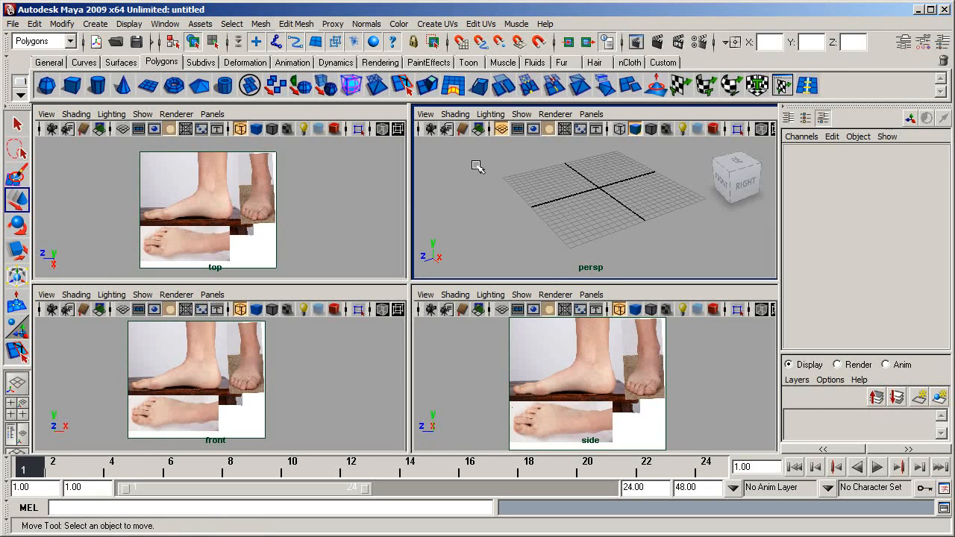
alt+drag(505, 199, 607, 207)
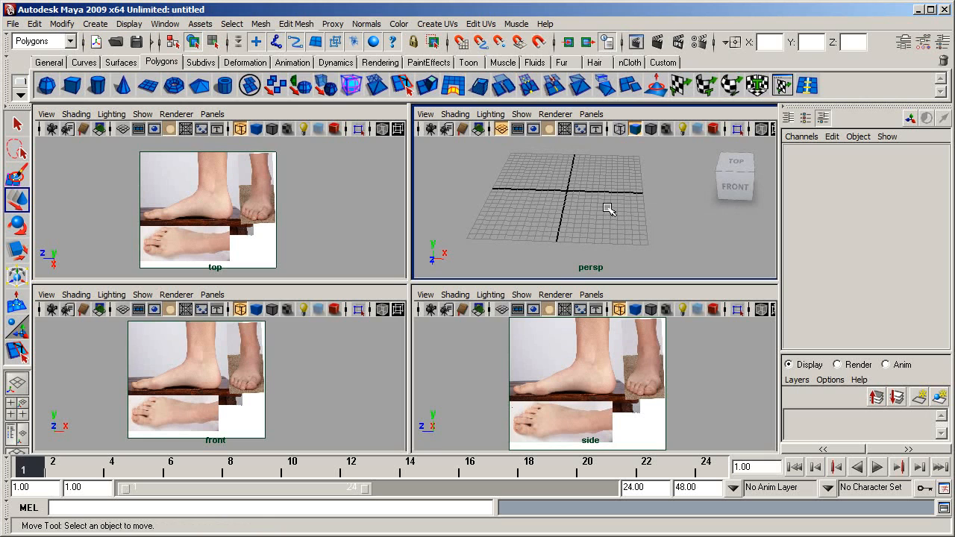
alt+drag(610, 199, 535, 232)
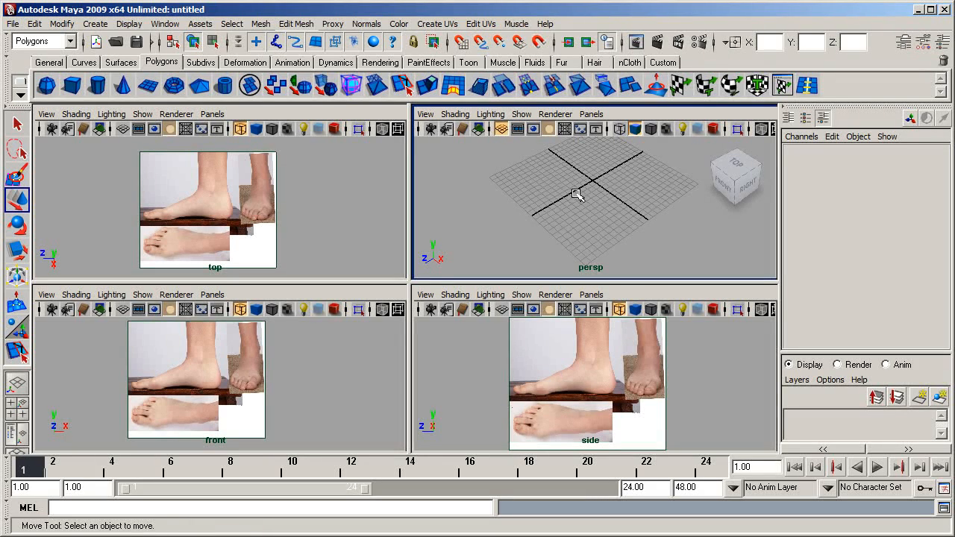
alt+middle_drag(576, 194, 583, 201)
alt+drag(575, 210, 615, 222)
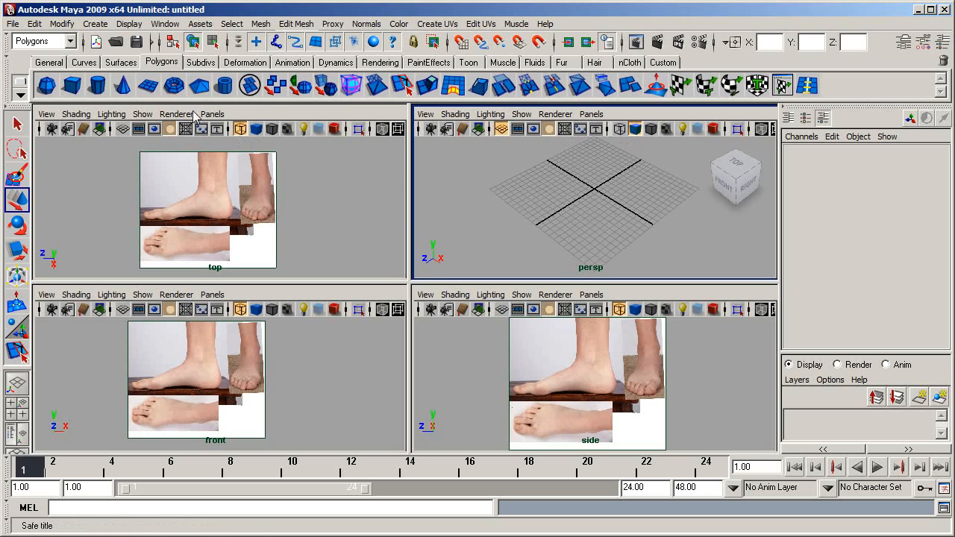
- Create a polygon cube over the foot in the side view, spanning from the ball of the foot to the heel
click(73, 87)
scroll(548, 416, up, 4)
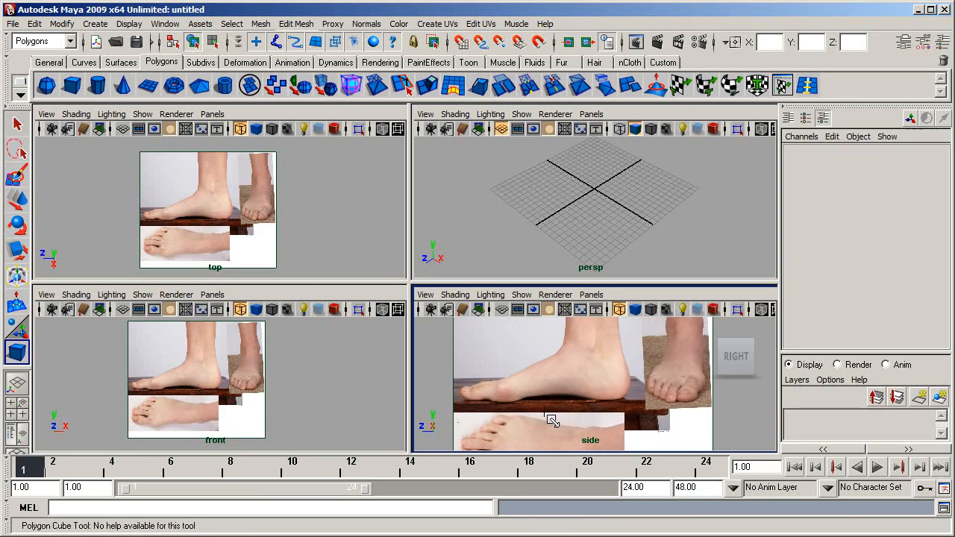
scroll(555, 415, down, 3)
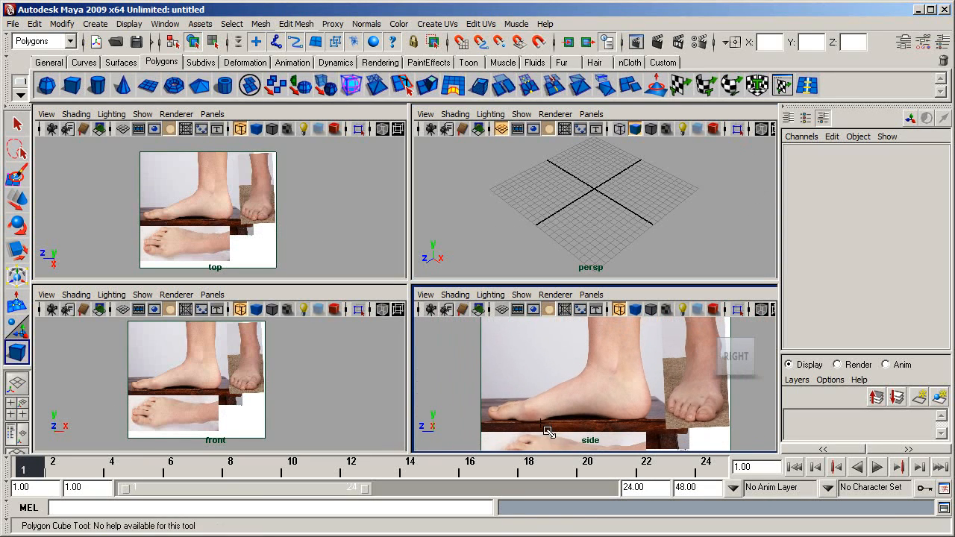
drag(518, 423, 652, 366)
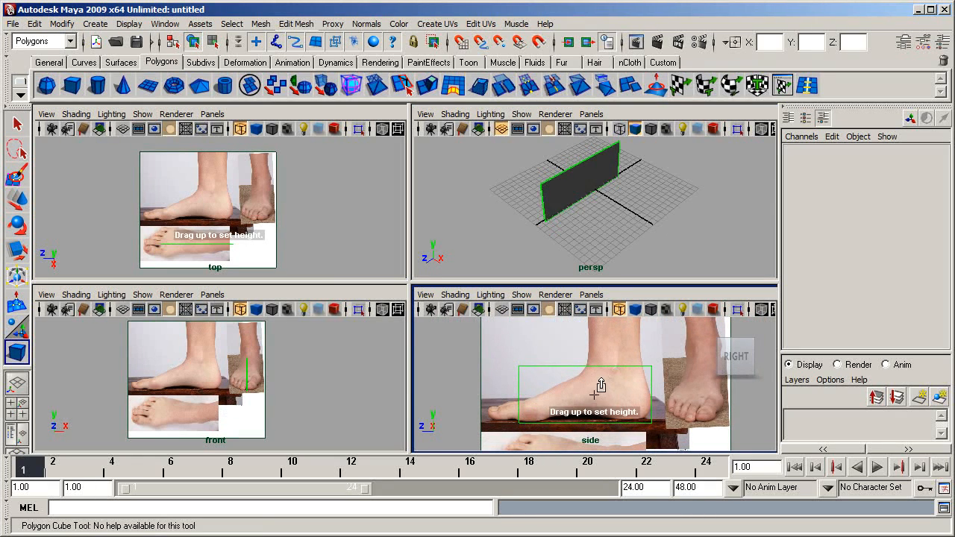
drag(596, 393, 607, 332)
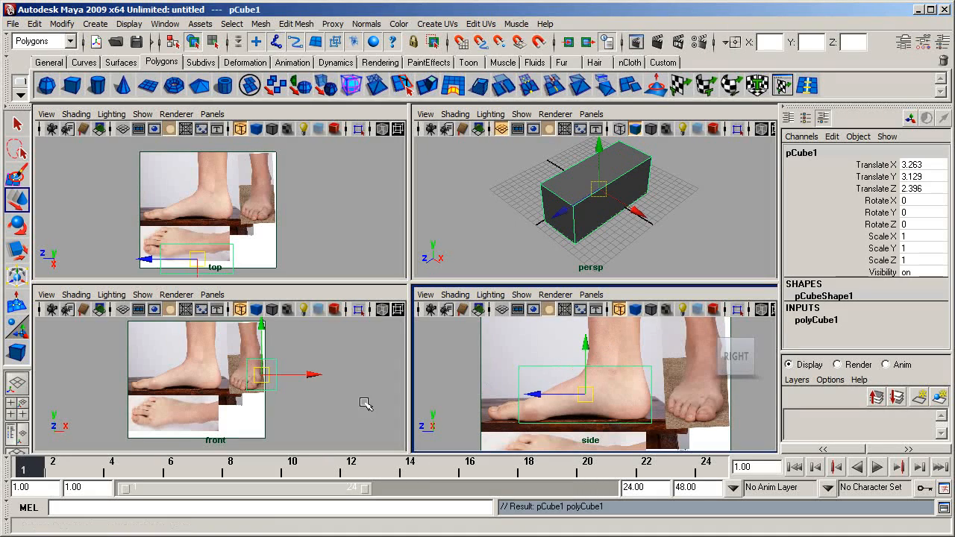
- Move the cube so it lines up with the foot in the front and top reference images
drag(312, 375, 299, 377)
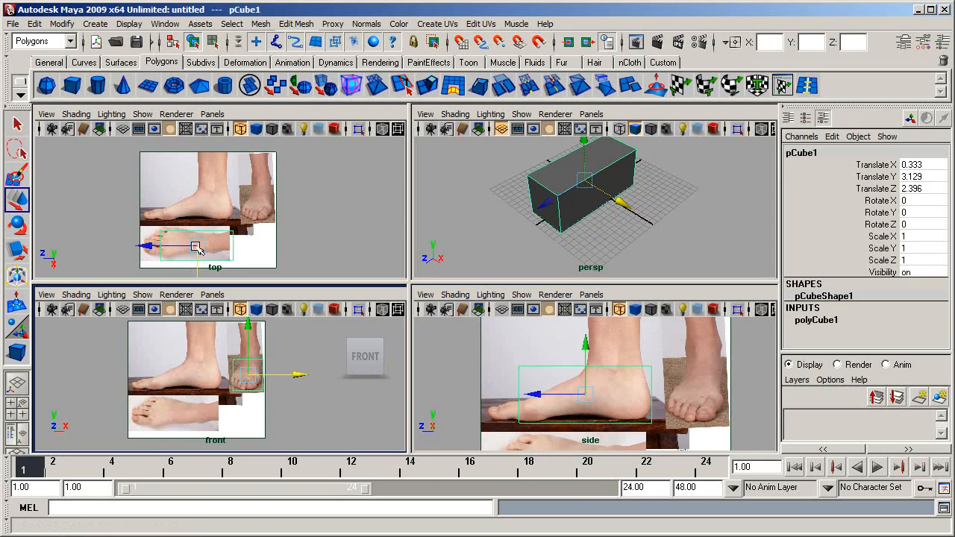
alt+middle_drag(197, 247, 219, 212)
scroll(219, 212, up, 1)
drag(218, 212, 219, 209)
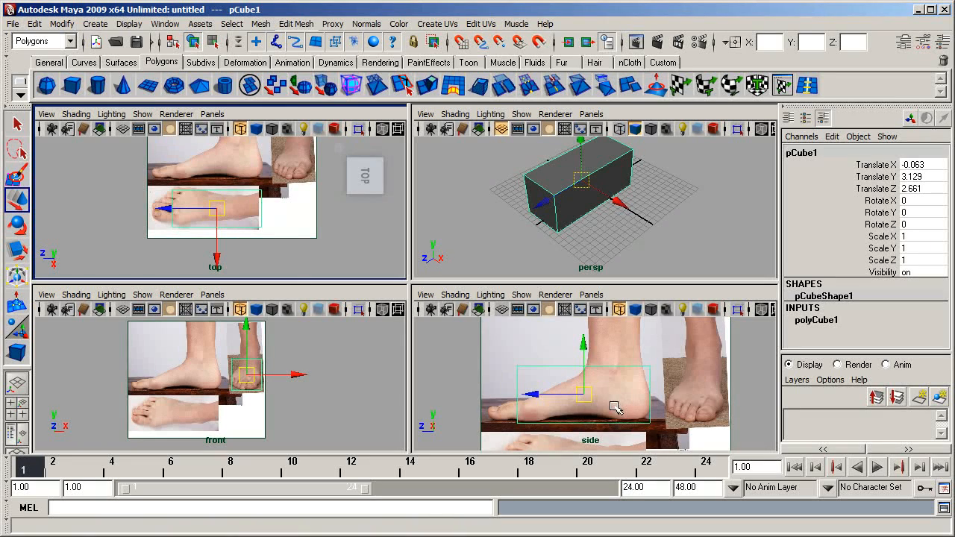
- Reshape the cube's vertices in the side view, lowering the upper front pair to the forefoot and raising the upper rear pair to the ankle
click(619, 366)
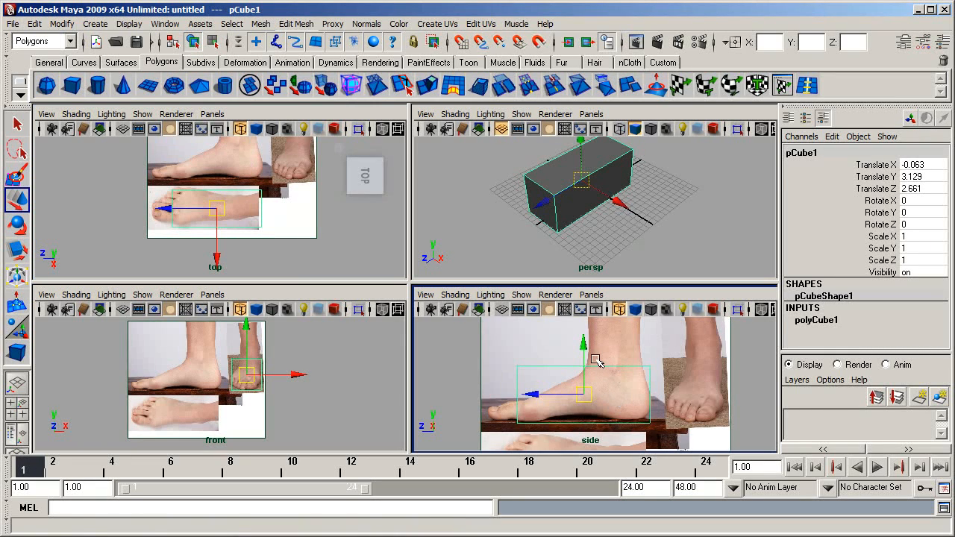
key(F9)
drag(480, 343, 529, 396)
mouse_move(637, 346)
mouse_down()
mouse_move(665, 394)
mouse_move(646, 358)
mouse_up()
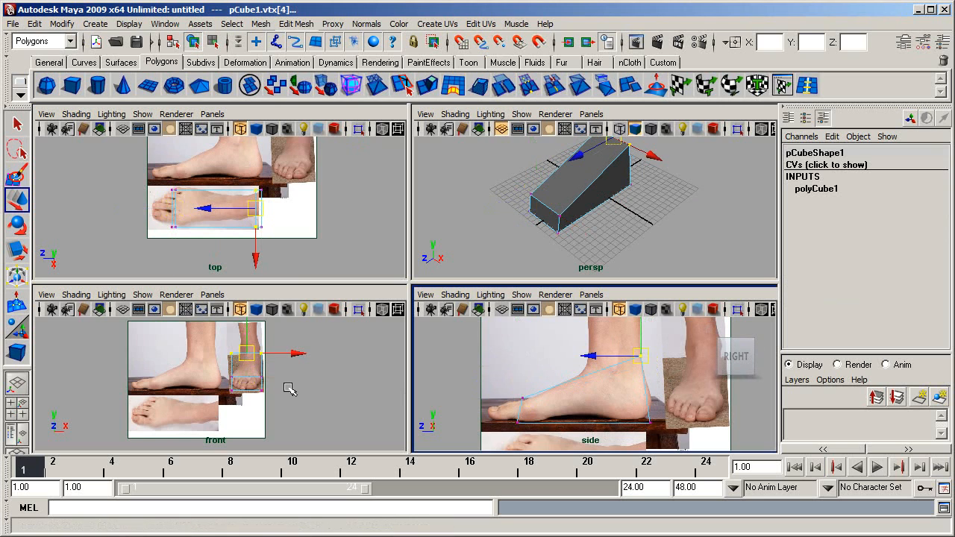
- Adjust the cube's upper vertices in the front view, pulling one ankle corner inward and lowering the outer front corner to the foot's outline
scroll(192, 405, up, 4)
alt+middle_drag(242, 380, 226, 391)
drag(215, 330, 268, 344)
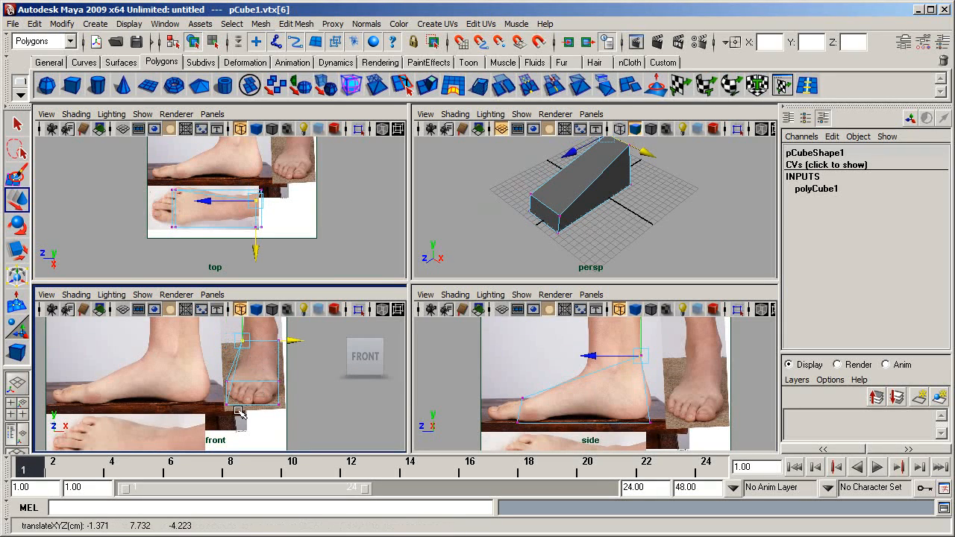
drag(221, 374, 254, 382)
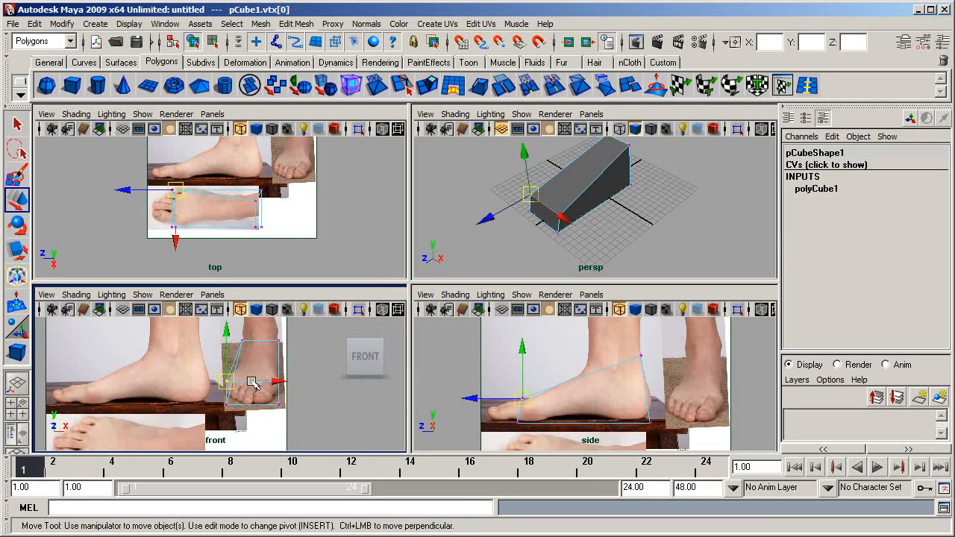
drag(224, 342, 289, 390)
drag(282, 354, 280, 358)
- Fit the cube's vertices to the foot in the top view, narrowing the ankle end and angling the front along the base of the toes
scroll(206, 221, up, 2)
scroll(232, 229, up, 2)
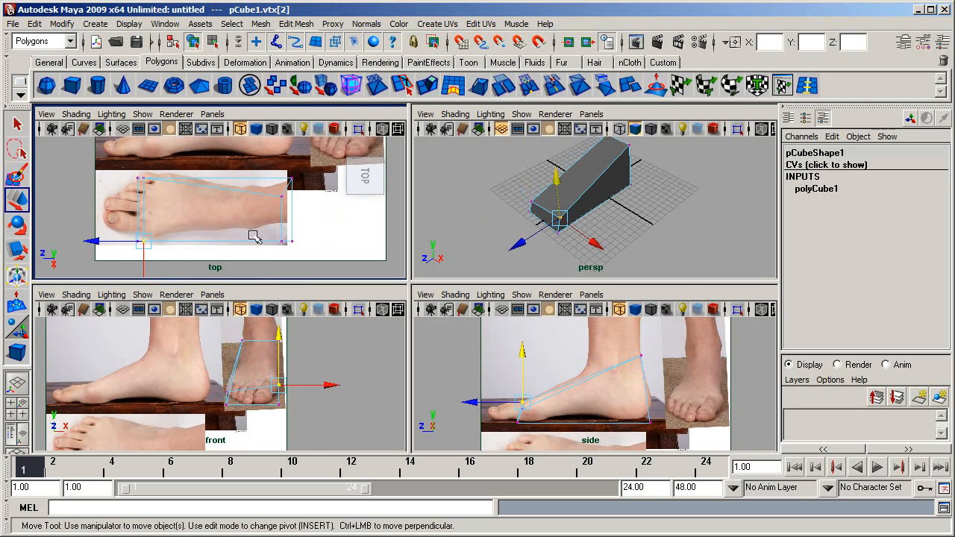
mouse_move(306, 231)
mouse_down()
mouse_move(288, 255)
mouse_move(291, 238)
mouse_up()
click(281, 198)
drag(282, 197, 282, 188)
drag(130, 192, 166, 179)
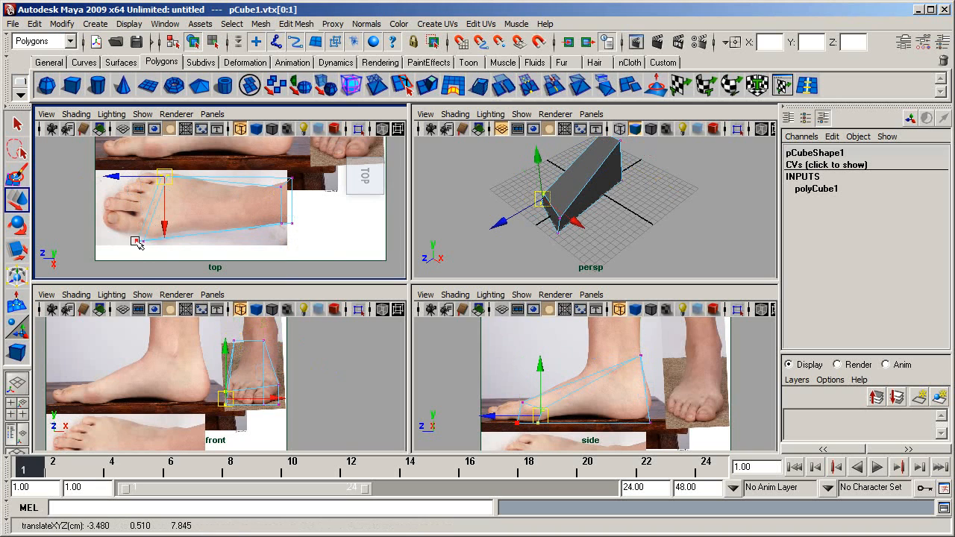
drag(128, 256, 147, 243)
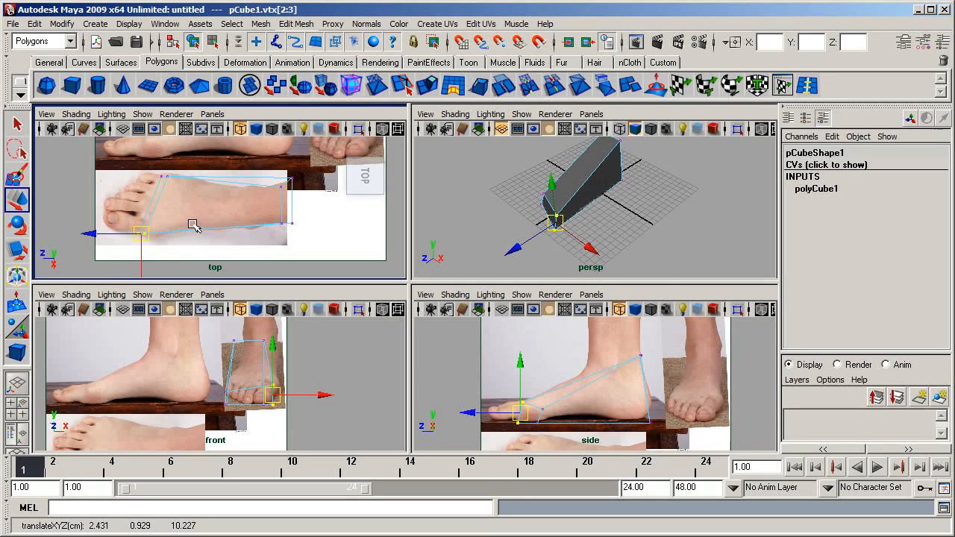
click(220, 250)
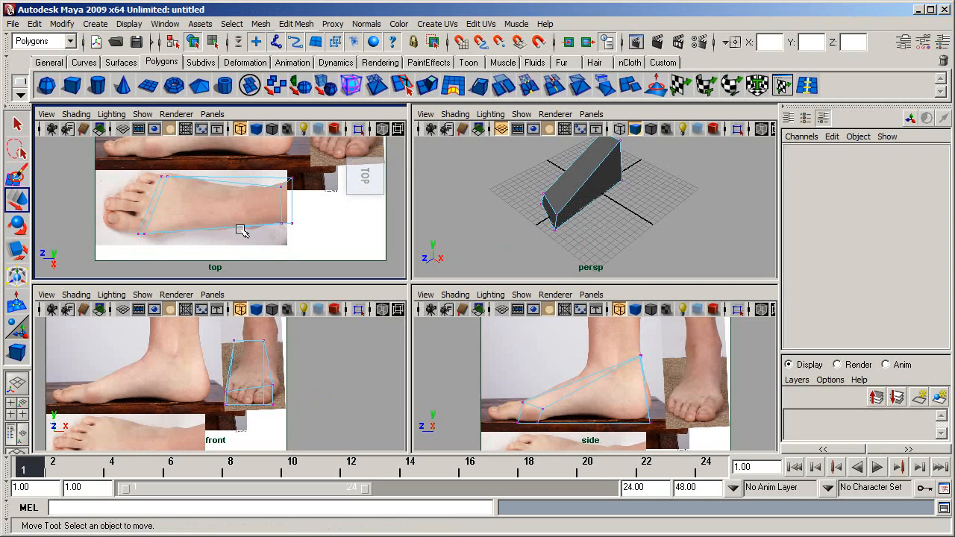
- Insert an edge loop across the foot mesh just in front of the ankle
alt+drag(583, 204, 555, 206)
scroll(561, 203, down, 1)
scroll(562, 204, down, 1)
scroll(589, 206, up, 4)
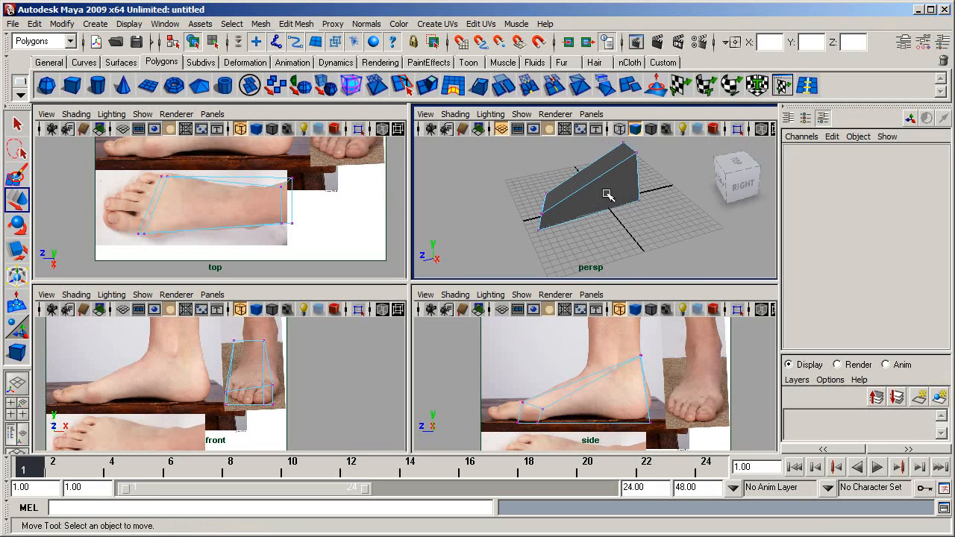
alt+middle_drag(619, 165, 612, 186)
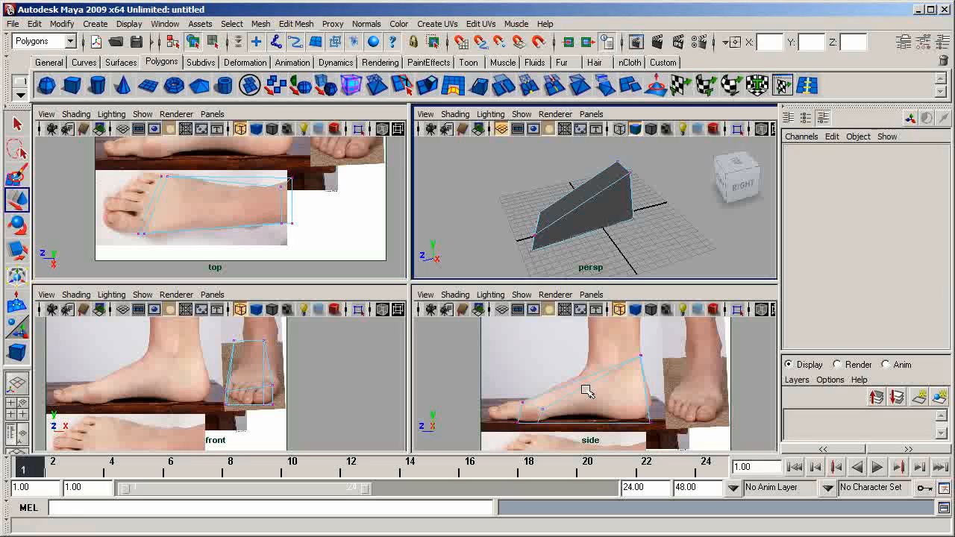
alt+drag(559, 219, 594, 174)
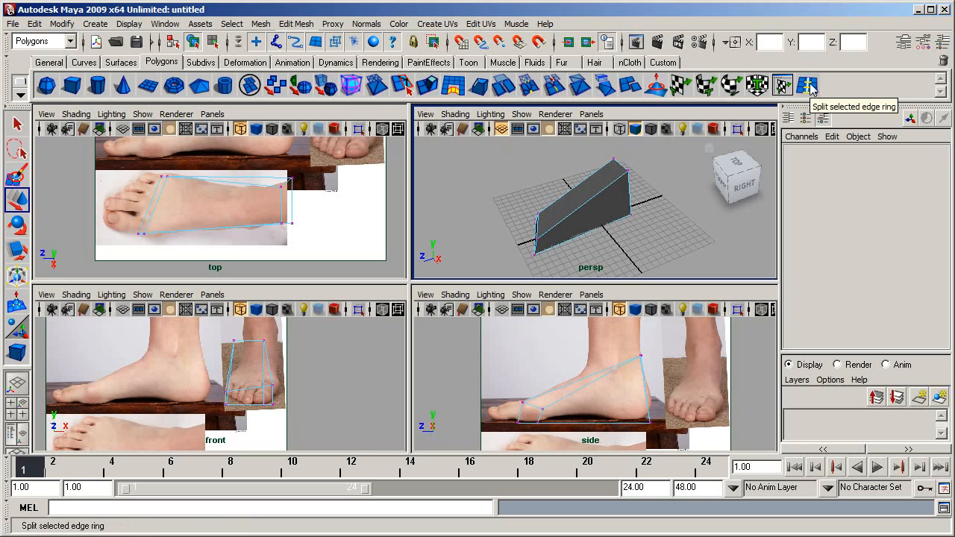
click(293, 24)
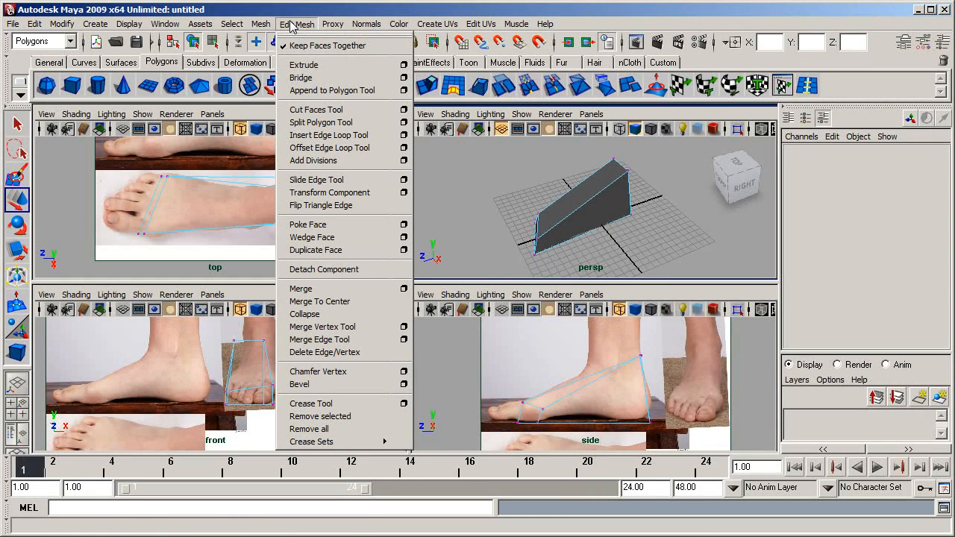
click(329, 136)
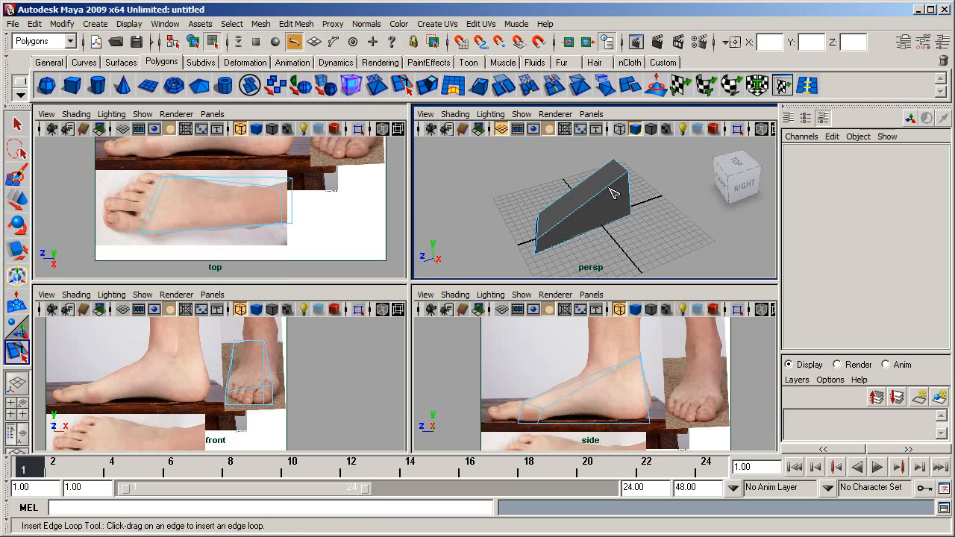
mouse_move(611, 189)
mouse_down()
mouse_move(561, 233)
mouse_move(613, 195)
mouse_up()
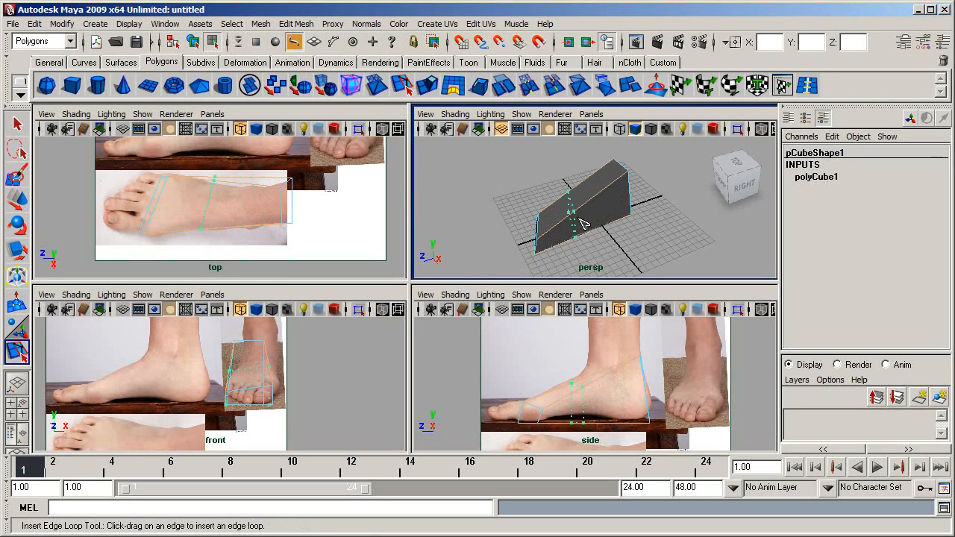
drag(582, 223, 567, 235)
mouse_move(603, 208)
mouse_down()
mouse_move(620, 192)
mouse_move(587, 219)
mouse_move(595, 215)
mouse_up()
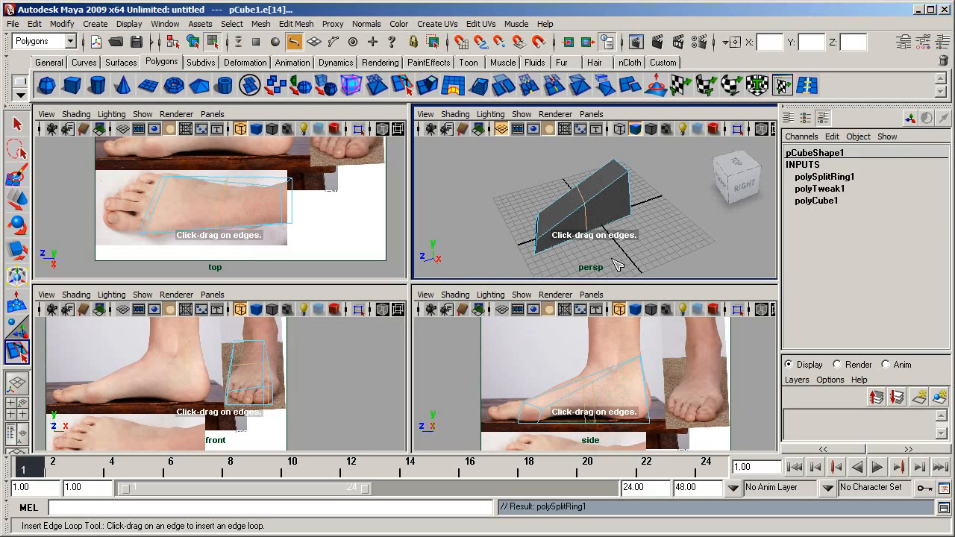
key(w)
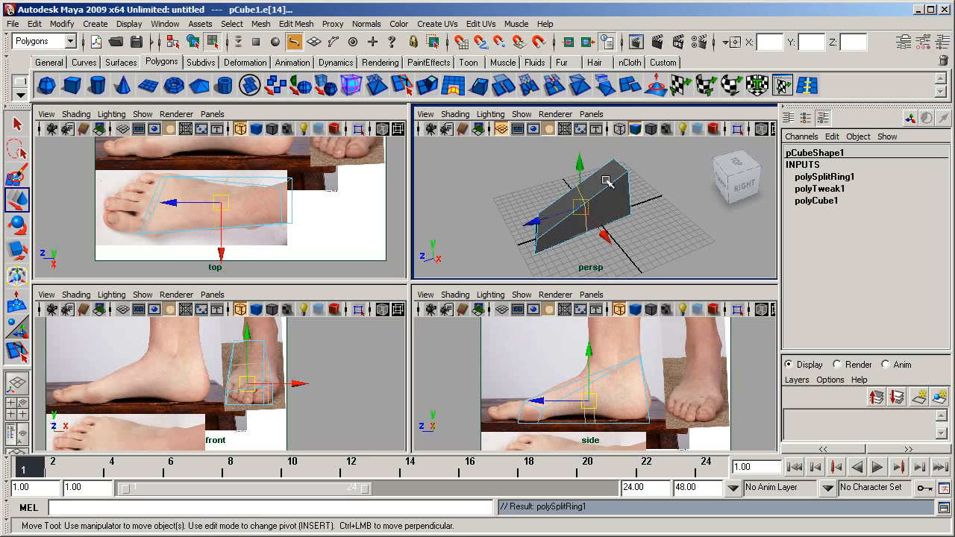
- Extrude the upper face behind the edge loop upward along the ankle to form the lower leg, and rotate its end roughly level
right_drag(606, 181, 604, 255)
click(598, 176)
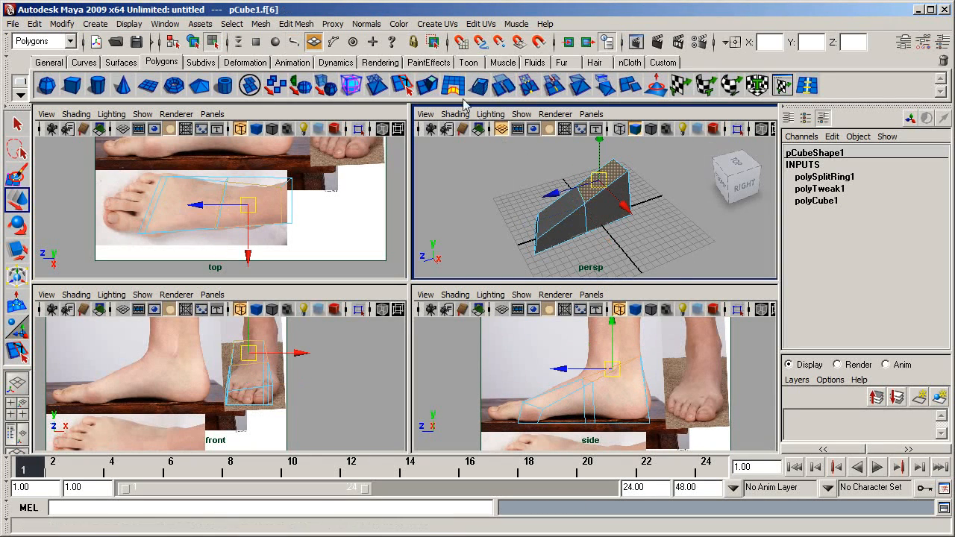
click(429, 86)
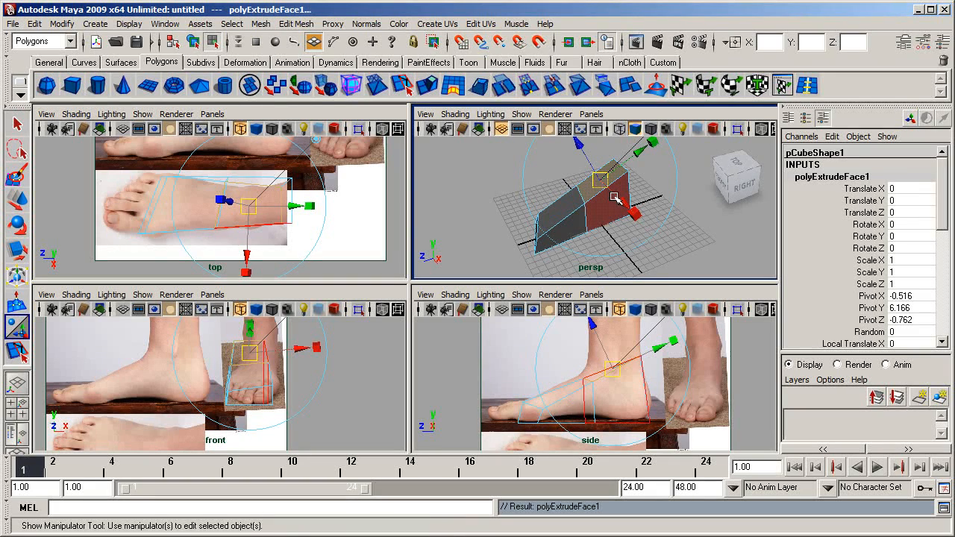
click(599, 344)
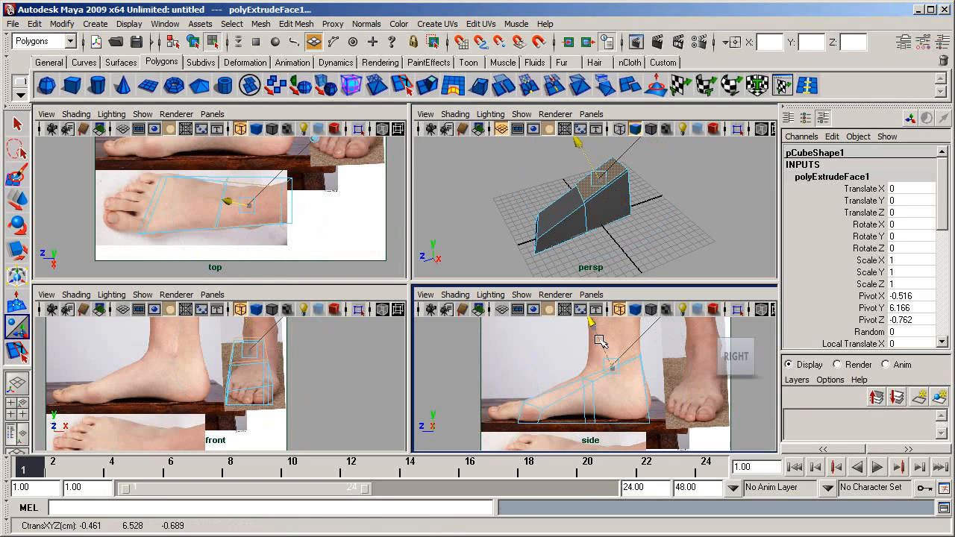
key(w)
alt+middle_drag(618, 349, 610, 370)
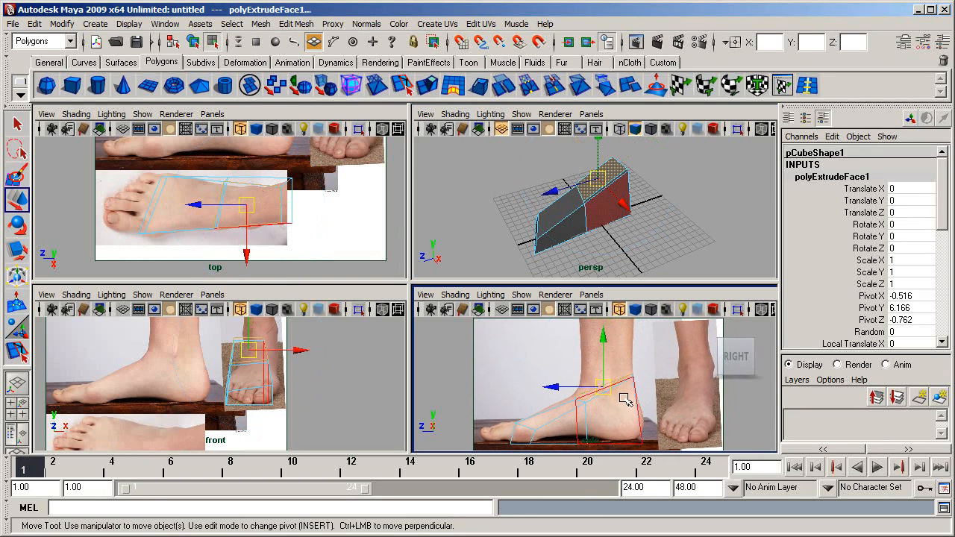
drag(609, 387, 614, 327)
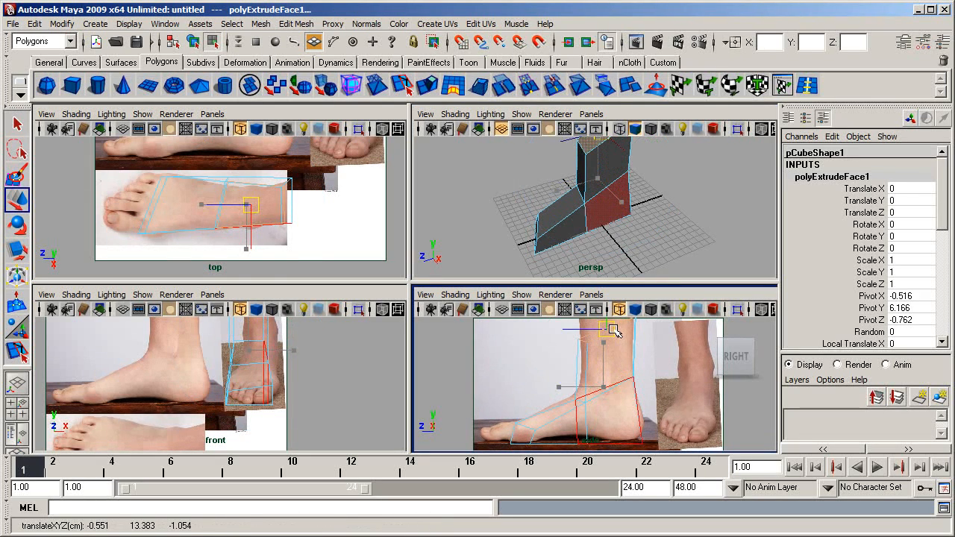
key(e)
drag(662, 370, 640, 388)
- Deselect the face and examine the blocked-out foot and leg from several angles in the perspective view
alt+drag(517, 213, 652, 234)
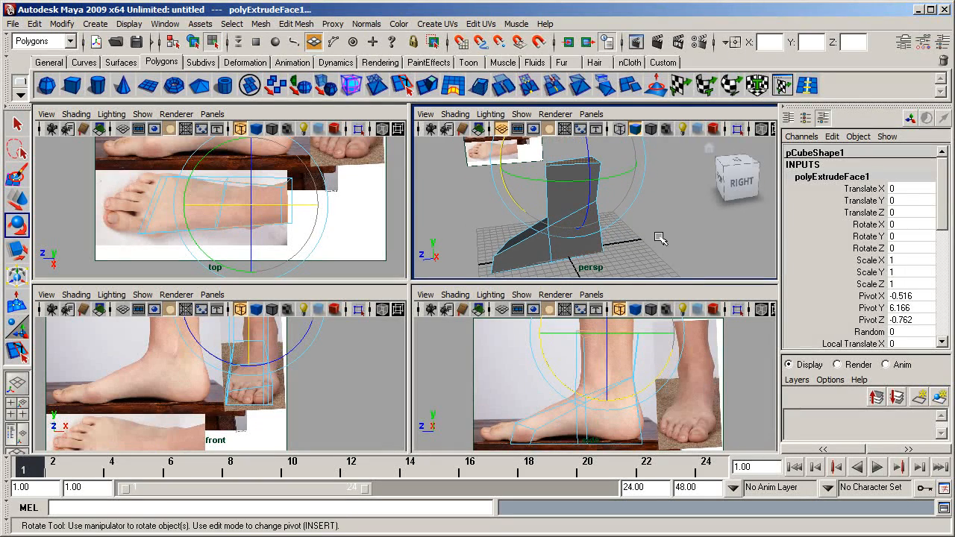
click(667, 238)
alt+right_drag(666, 239, 618, 232)
alt+drag(618, 231, 677, 205)
alt+right_drag(677, 204, 728, 203)
alt+drag(569, 223, 511, 209)
alt+right_drag(511, 209, 493, 209)
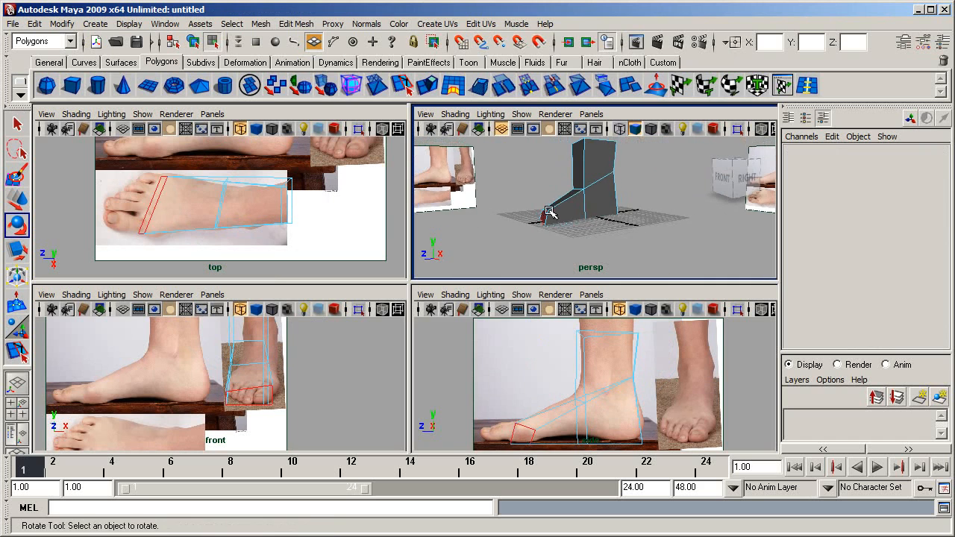
alt+middle_drag(550, 201, 550, 221)
alt+drag(550, 220, 614, 223)
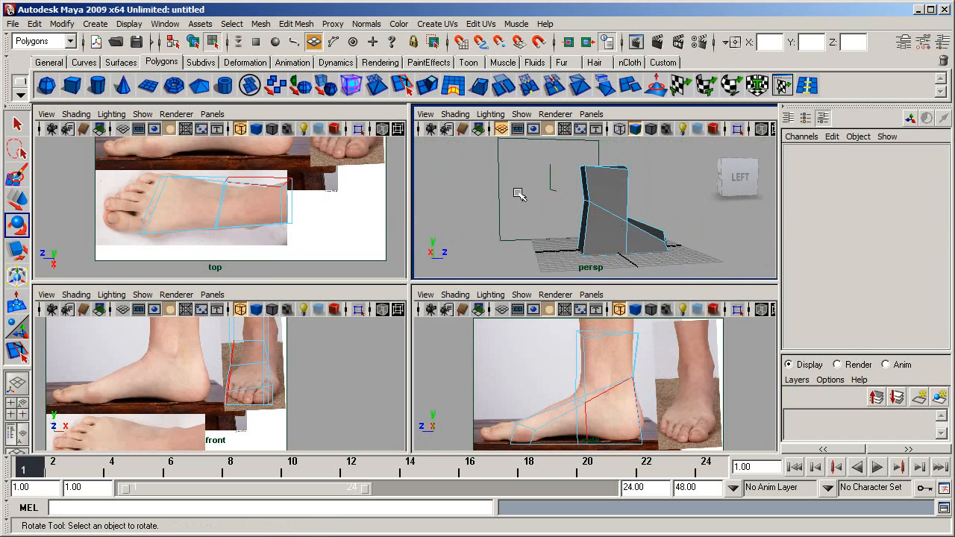
- Lower the heel-side vertices at ankle height slightly to follow the back of the foot in the side view
key(F9)
drag(548, 191, 599, 212)
key(w)
drag(639, 385, 642, 404)
alt+drag(673, 216, 439, 206)
alt+right_drag(439, 207, 510, 216)
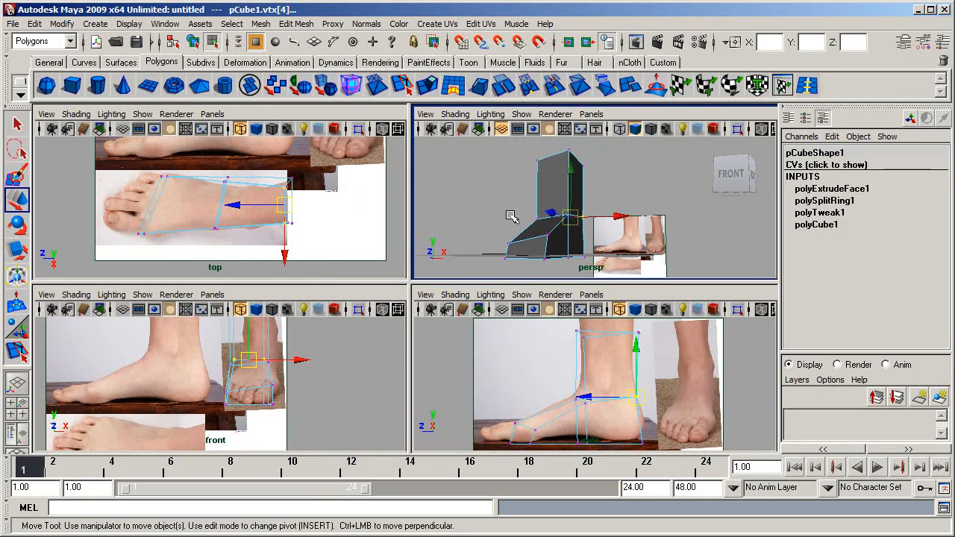
- Insert four lengthwise edge loops from the toe end over the instep and leg, dividing the front into five toe sections
alt+drag(510, 216, 636, 234)
click(635, 233)
alt+drag(576, 207, 577, 185)
click(806, 86)
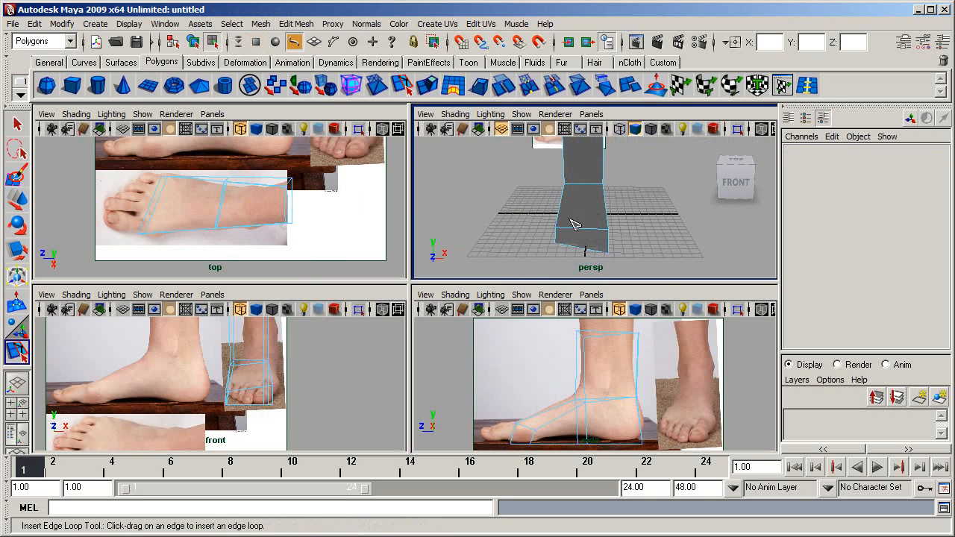
scroll(575, 223, up, 3)
mouse_move(583, 222)
alt+mouse_down()
mouse_move(601, 218)
mouse_move(579, 221)
alt+mouse_up()
click(564, 219)
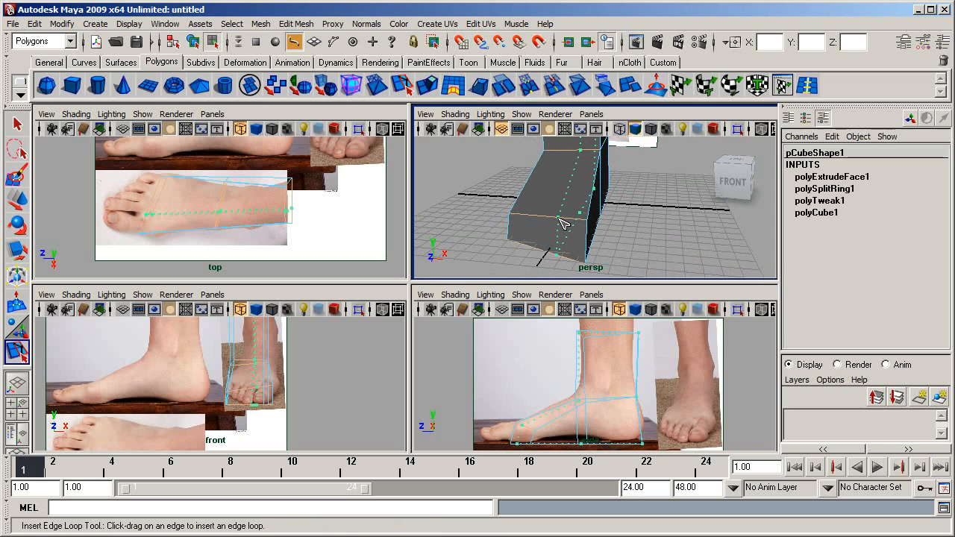
click(559, 219)
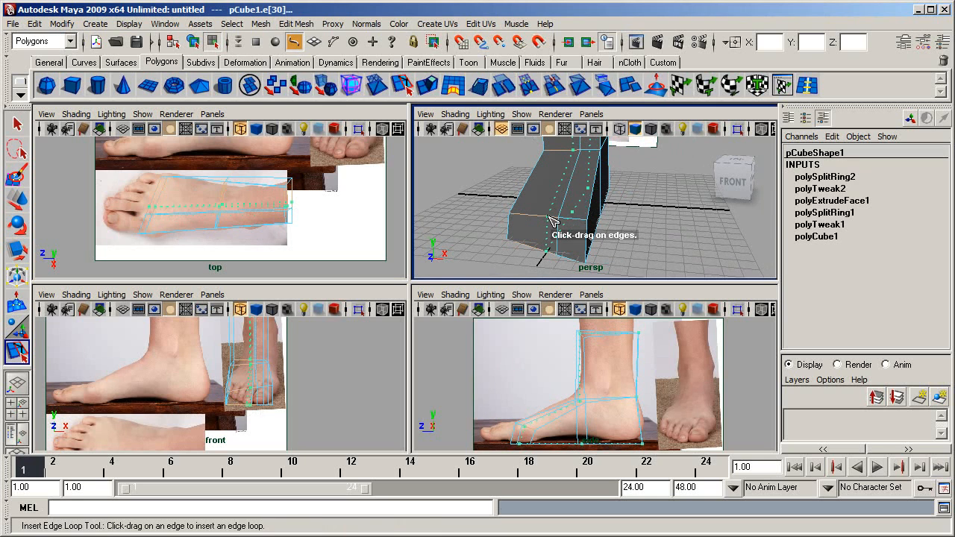
drag(546, 221, 551, 234)
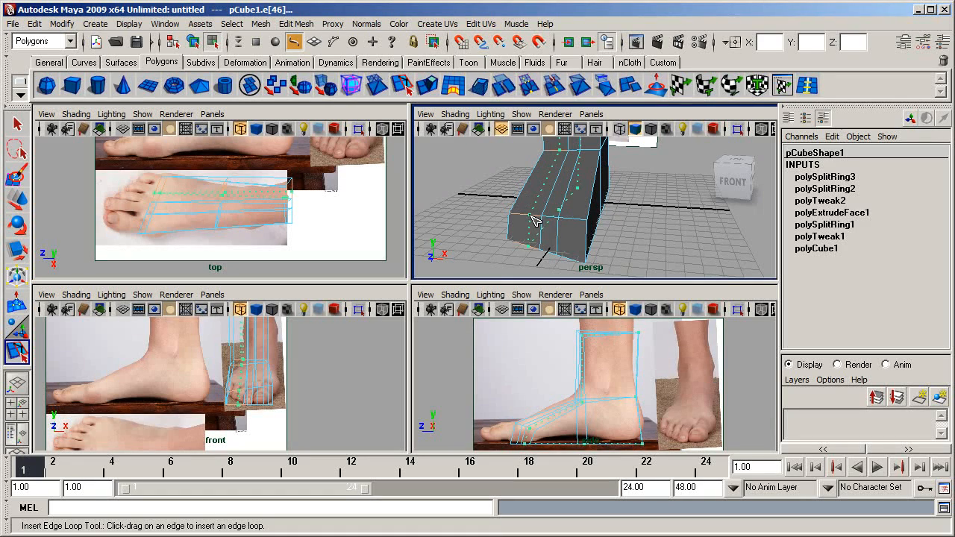
click(526, 220)
drag(526, 220, 524, 219)
- Move the front vertices of the four lengthwise loops in the top view to the gaps between the toes, curving the toe base
key(w)
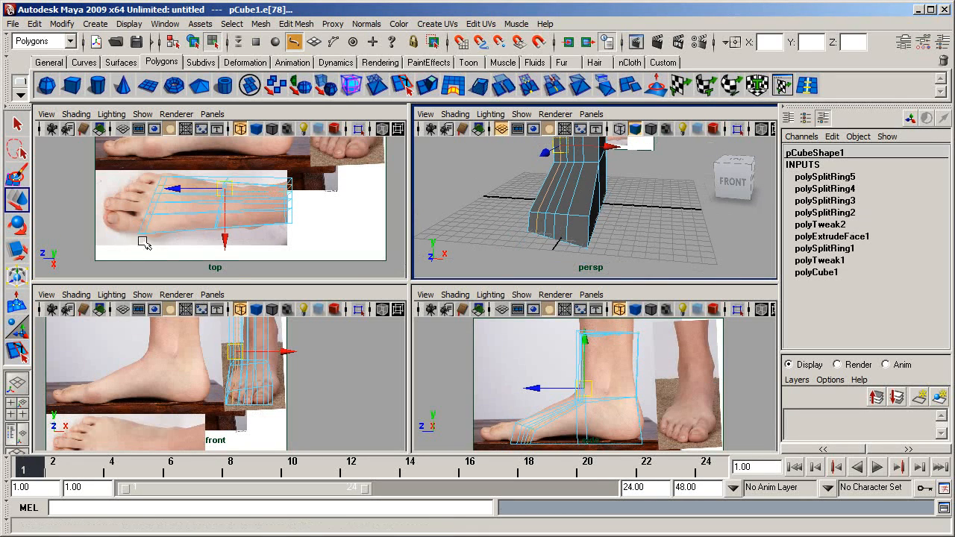
key(space)
alt+right_drag(173, 212, 305, 299)
alt+middle_drag(238, 281, 403, 268)
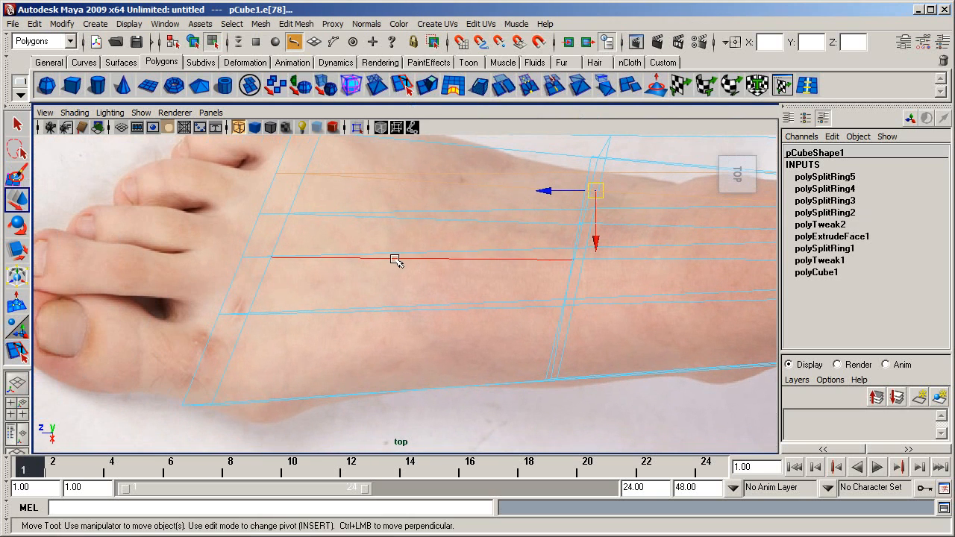
right_drag(382, 259, 313, 262)
drag(179, 297, 286, 328)
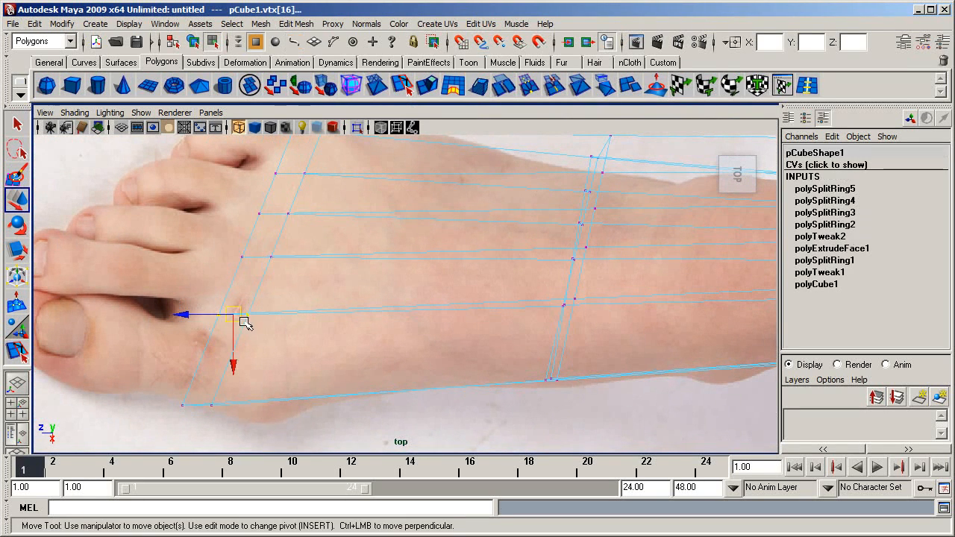
drag(231, 316, 182, 317)
mouse_move(217, 251)
mouse_down()
mouse_move(275, 267)
mouse_move(214, 258)
mouse_up()
drag(238, 209, 217, 211)
drag(274, 163, 330, 185)
alt+middle_drag(332, 186, 368, 230)
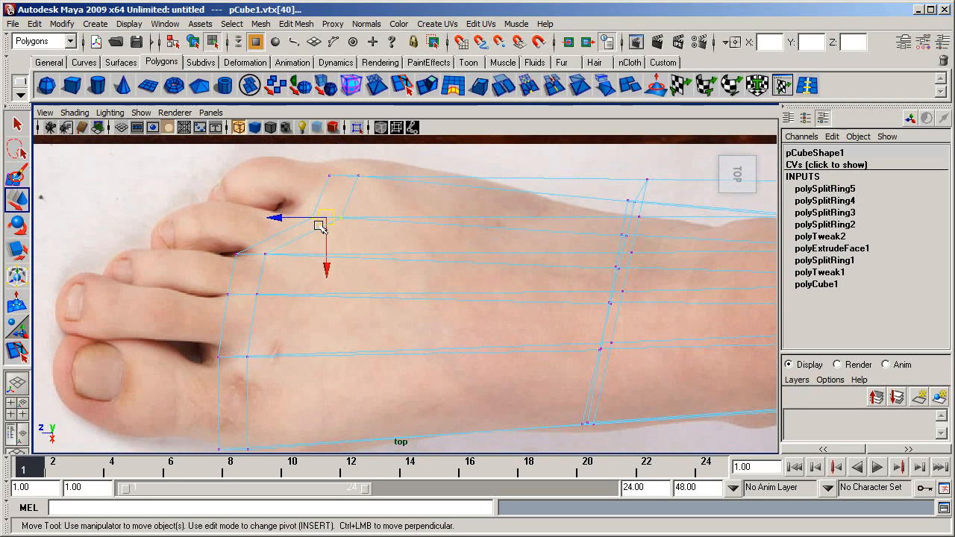
drag(323, 221, 280, 209)
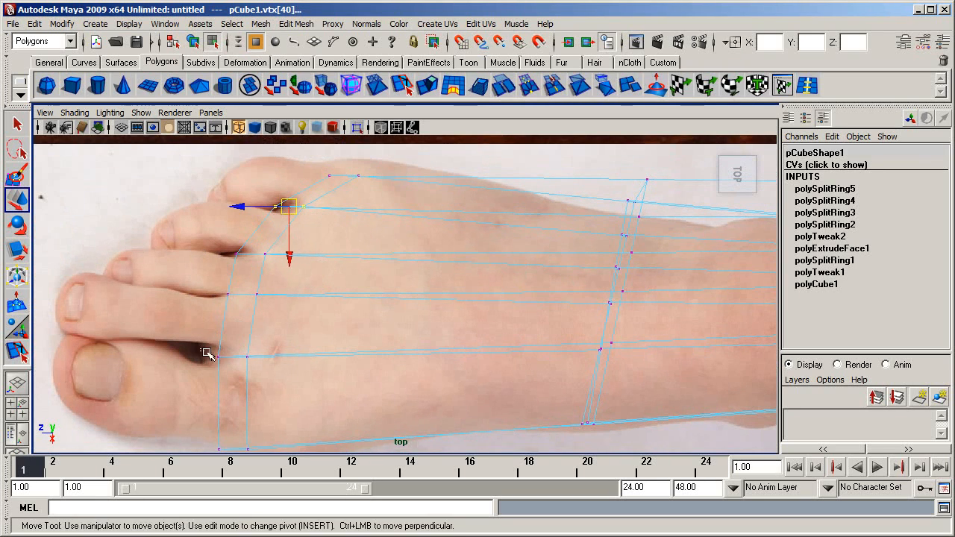
mouse_move(209, 351)
mouse_down()
mouse_move(237, 364)
mouse_move(220, 364)
mouse_up()
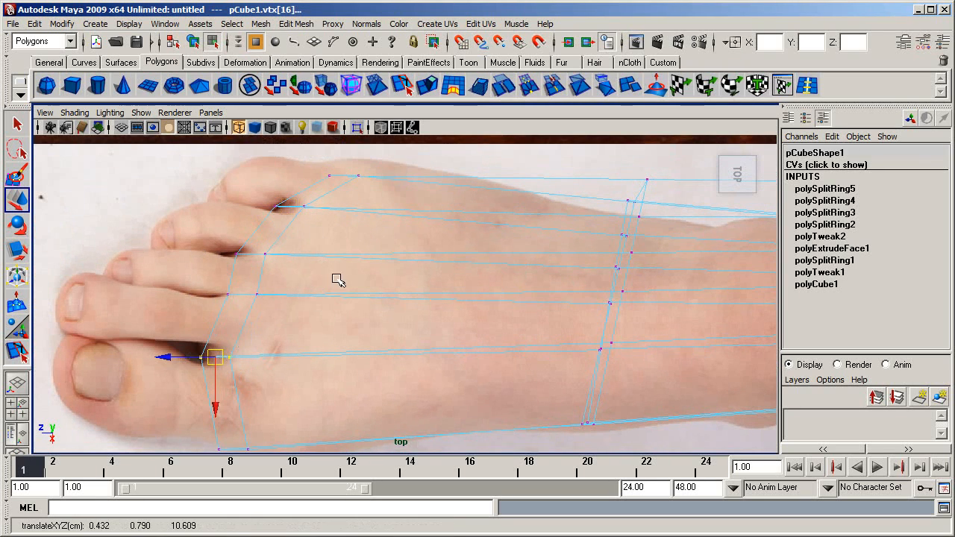
- Fit the front corner vertices beside the big toe and the little toe to the foot outline in the top view
alt+middle_drag(341, 295, 376, 275)
alt+right_drag(376, 275, 334, 387)
drag(286, 421, 283, 389)
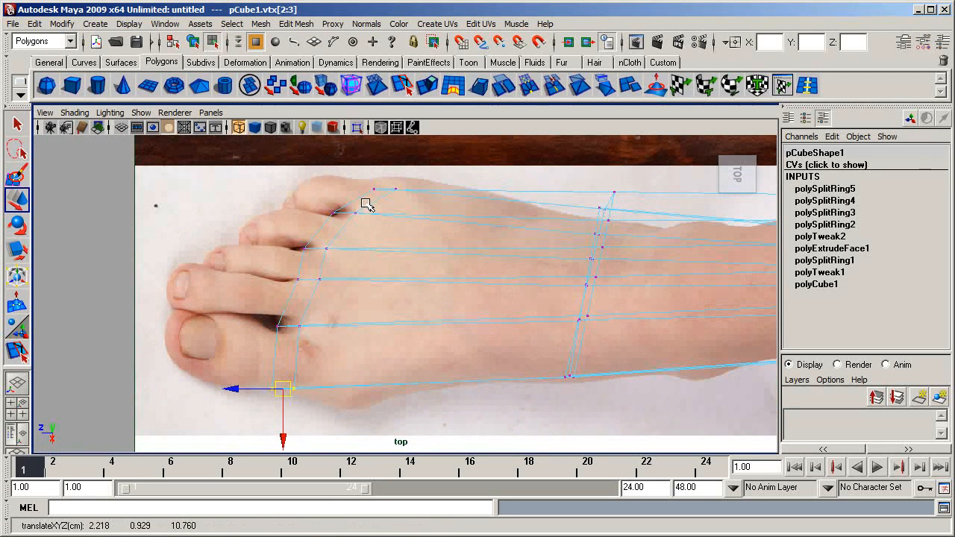
drag(363, 202, 389, 185)
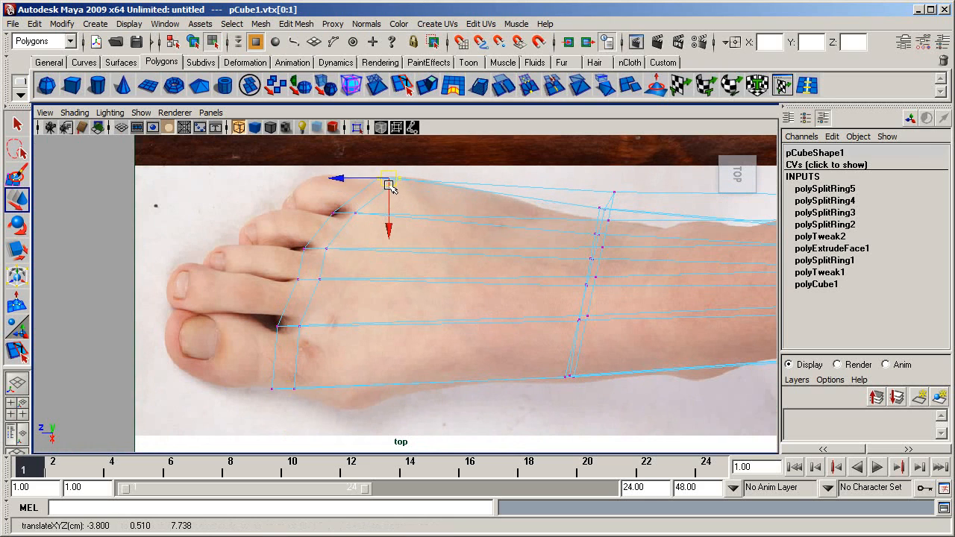
- Shift the ankle loop's vertices, except those on the inner edge, inward to match the outer foot outline in the top view
alt+right_drag(636, 276, 617, 288)
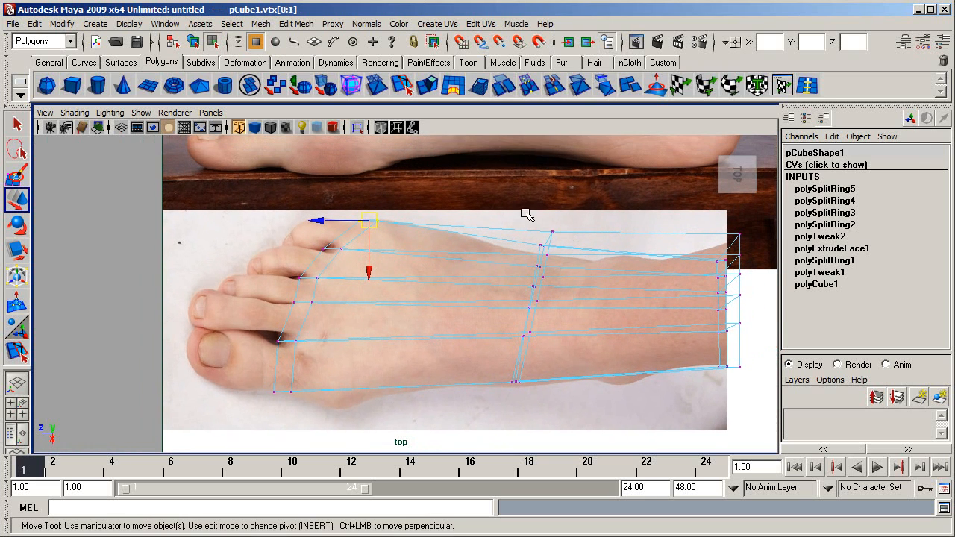
drag(578, 386, 577, 386)
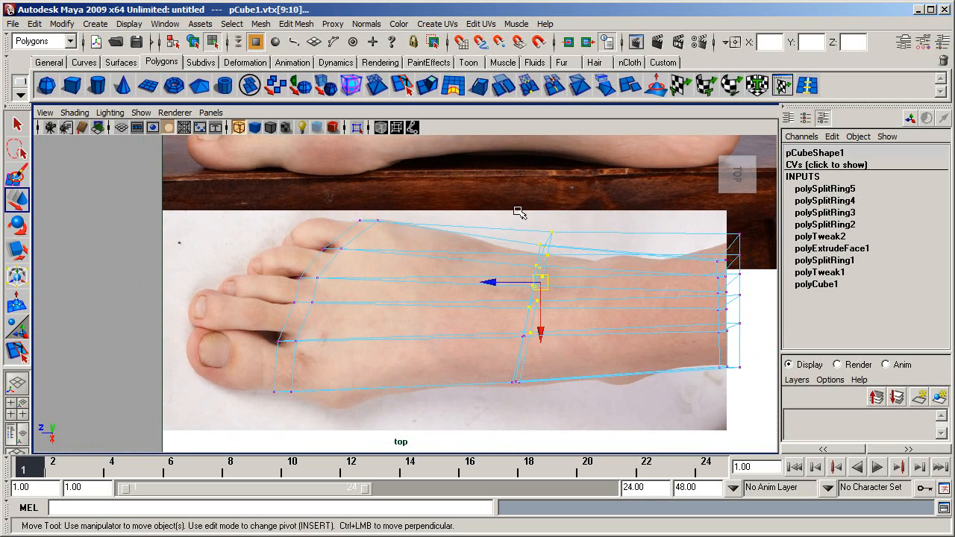
drag(540, 282, 540, 312)
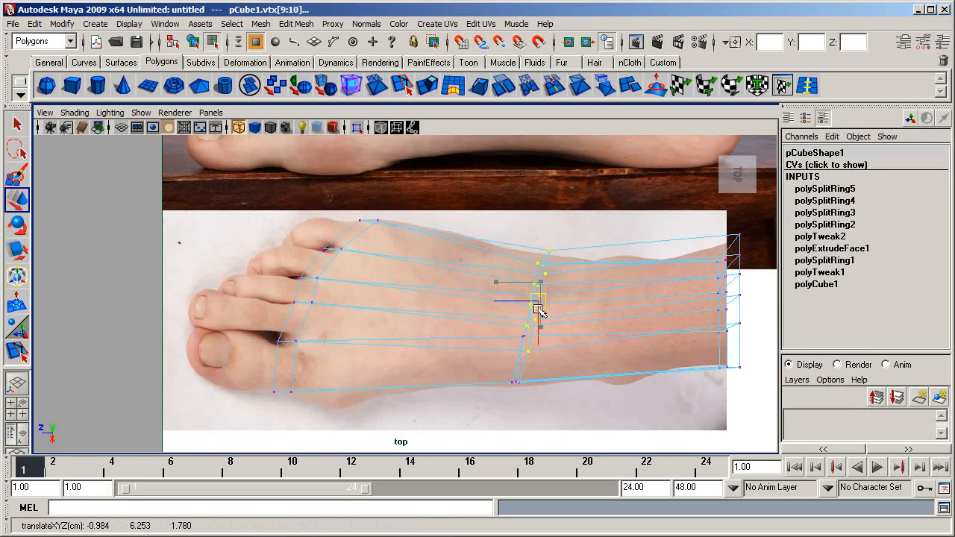
- Insert an edge loop across the ball of the foot, just behind the toe base
key(space)
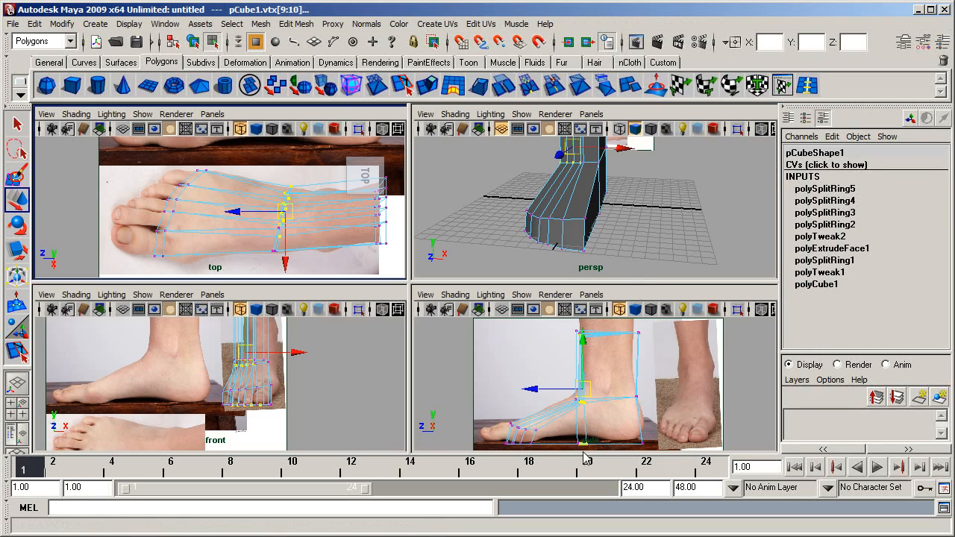
key(space)
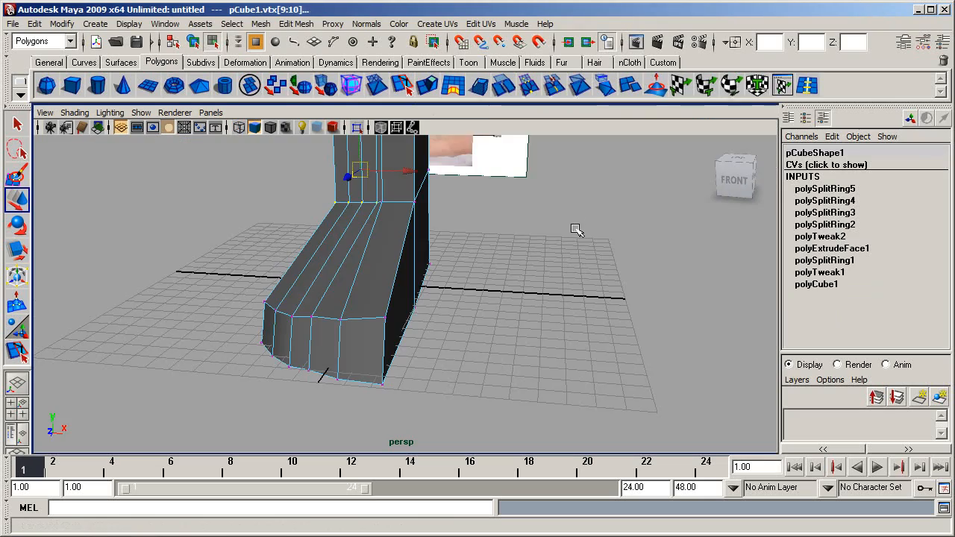
alt+drag(571, 228, 291, 349)
alt+drag(382, 212, 426, 294)
key(F8)
scroll(485, 290, up, 3)
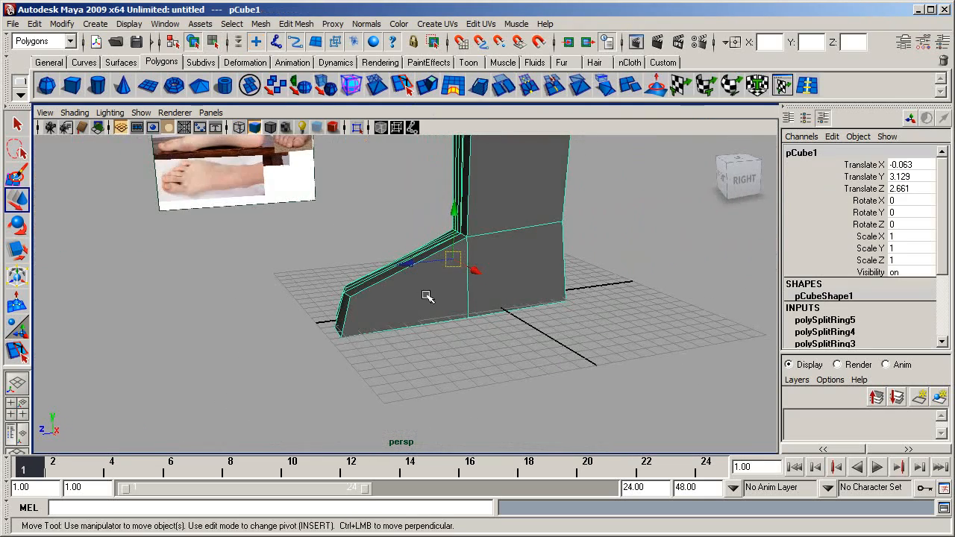
scroll(440, 294, up, 2)
click(16, 351)
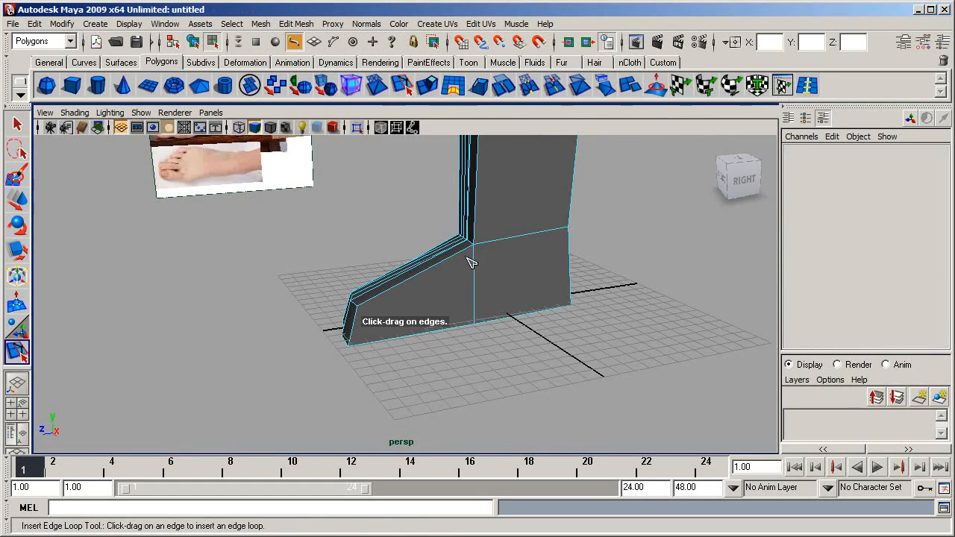
key(space)
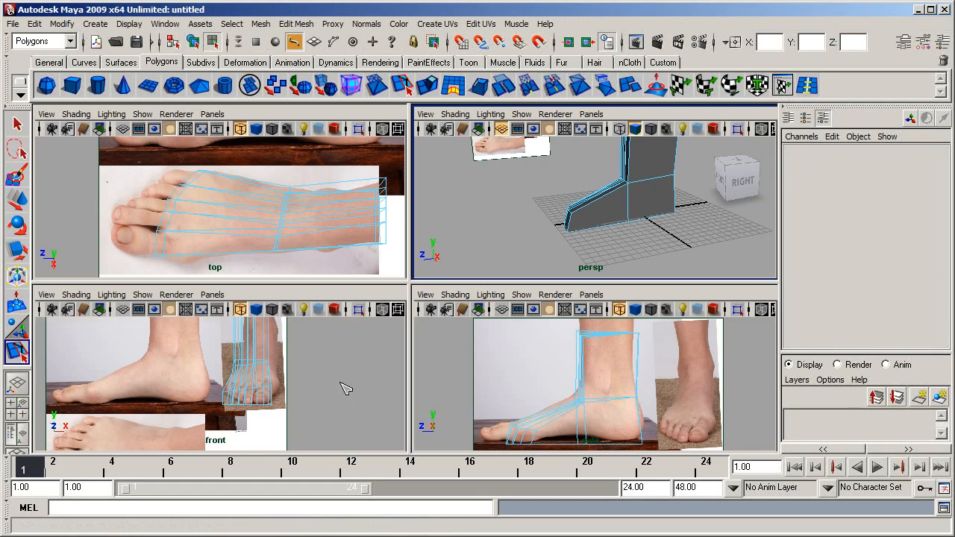
click(193, 261)
click(194, 258)
- Scale the ball-of-foot loop to about 1.09 across the foot's width and move it to fit the outline in the top view
key(r)
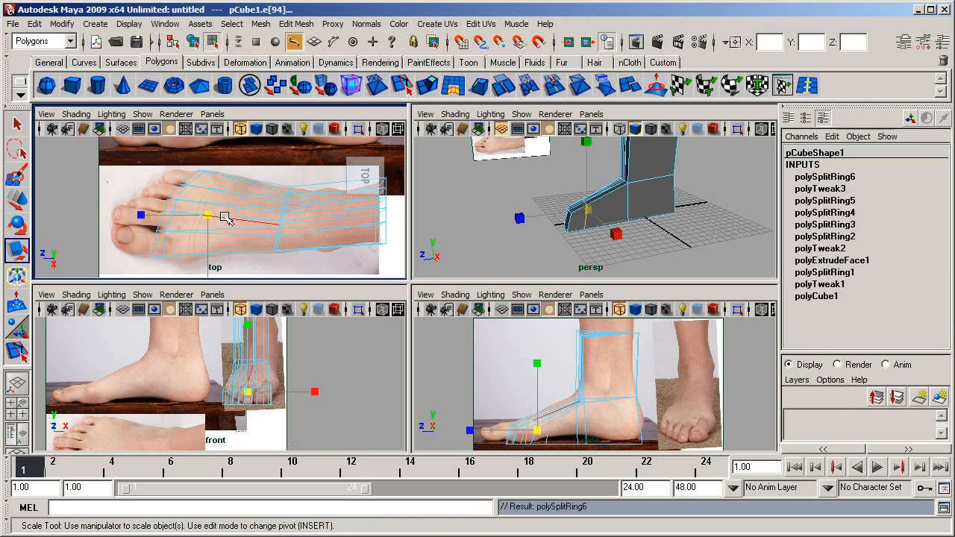
scroll(241, 237, down, 3)
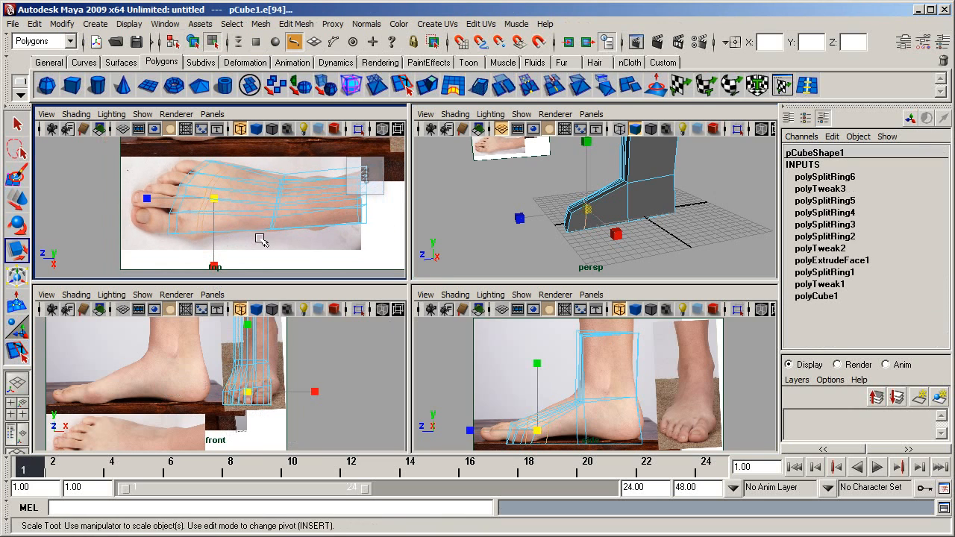
scroll(257, 231, down, 3)
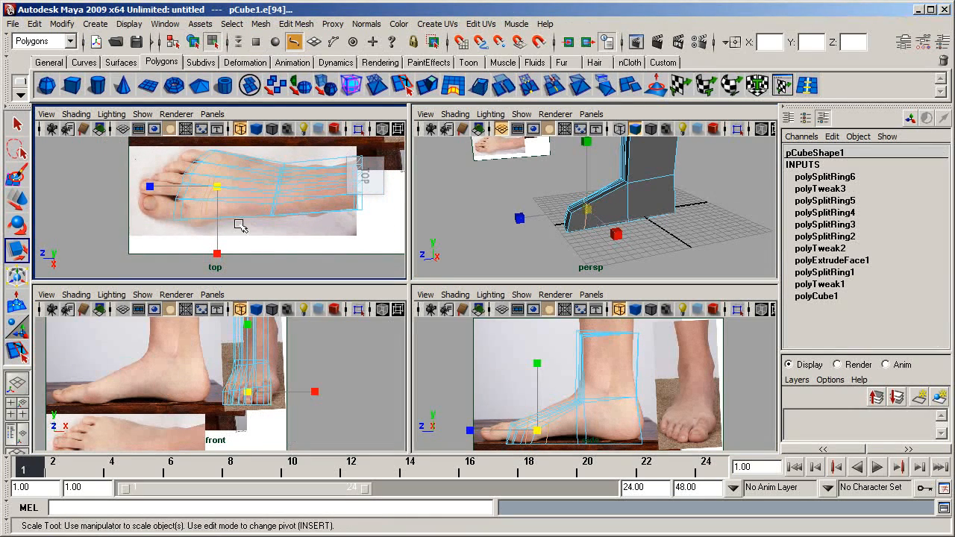
drag(218, 256, 221, 259)
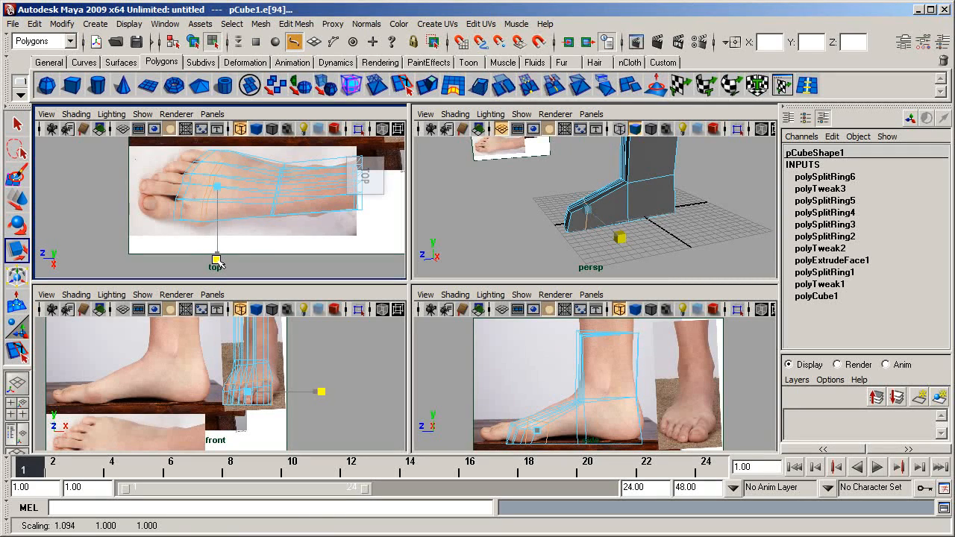
key(w)
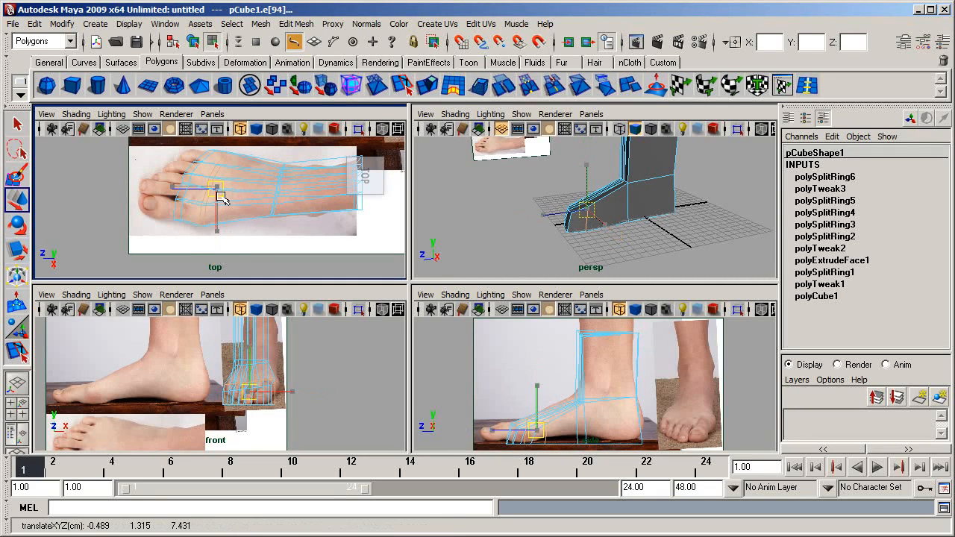
drag(223, 199, 221, 198)
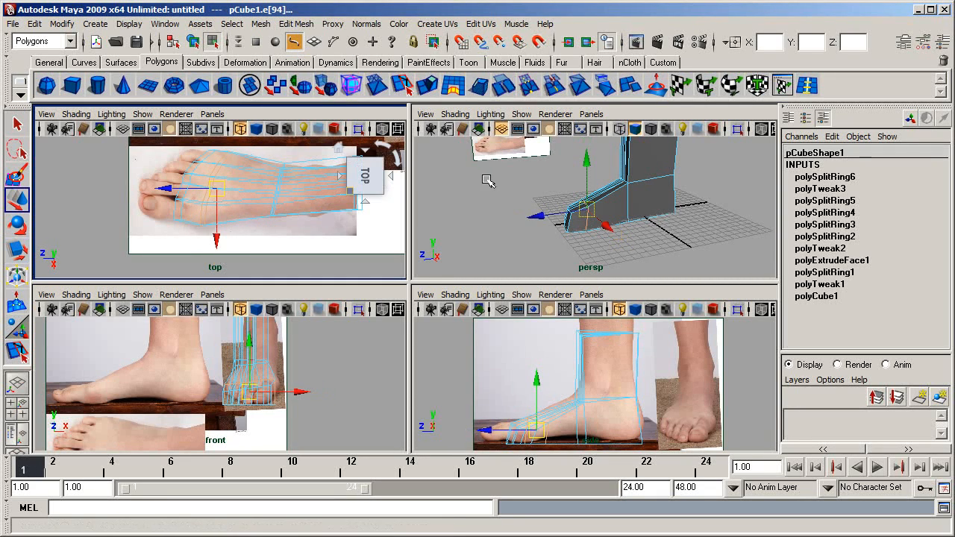
- Insert another edge loop across the midfoot and narrow it to match the foot's width in the top view
alt+drag(655, 211, 498, 216)
alt+drag(642, 192, 597, 188)
click(809, 87)
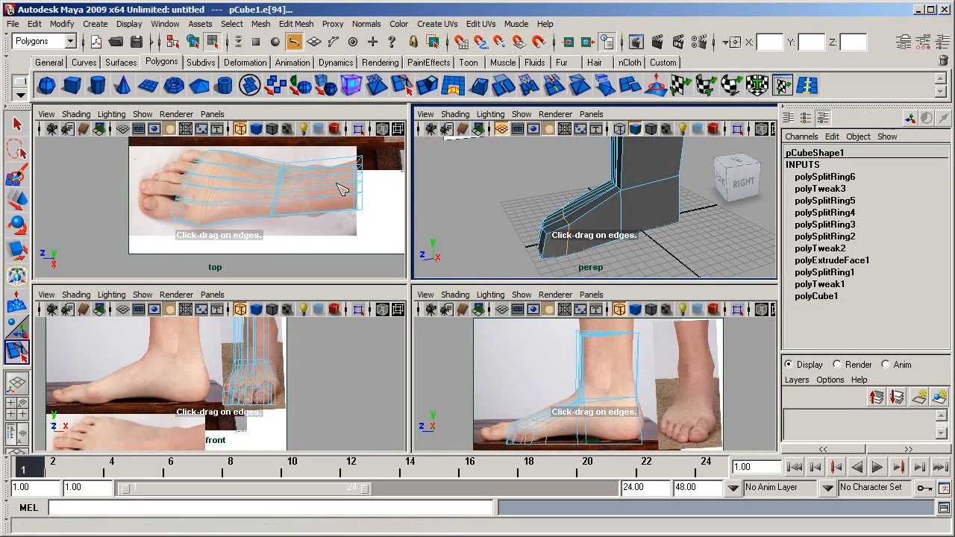
click(246, 224)
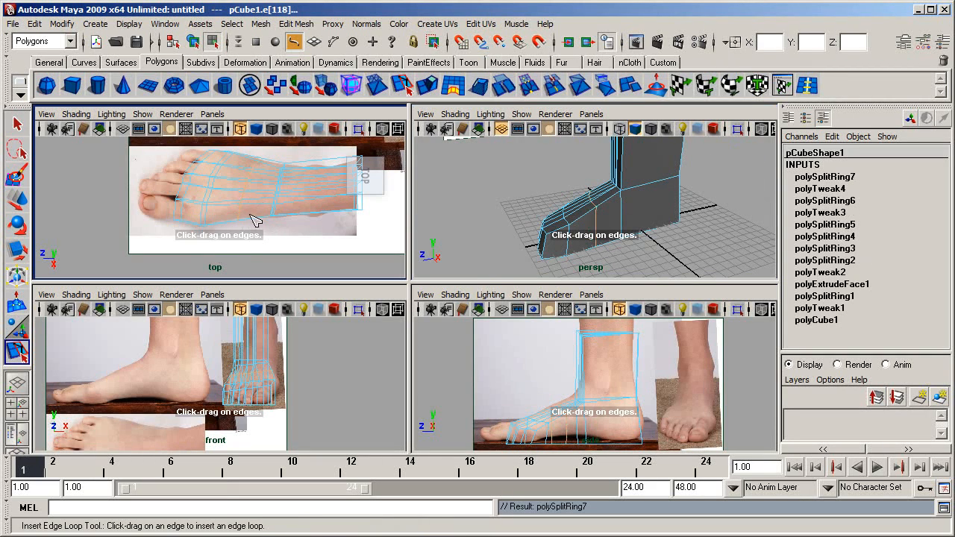
key(r)
drag(251, 255, 250, 249)
- Raise sole vertices beneath the midfoot and ankle slightly to begin shaping the arch
alt+drag(613, 213, 599, 188)
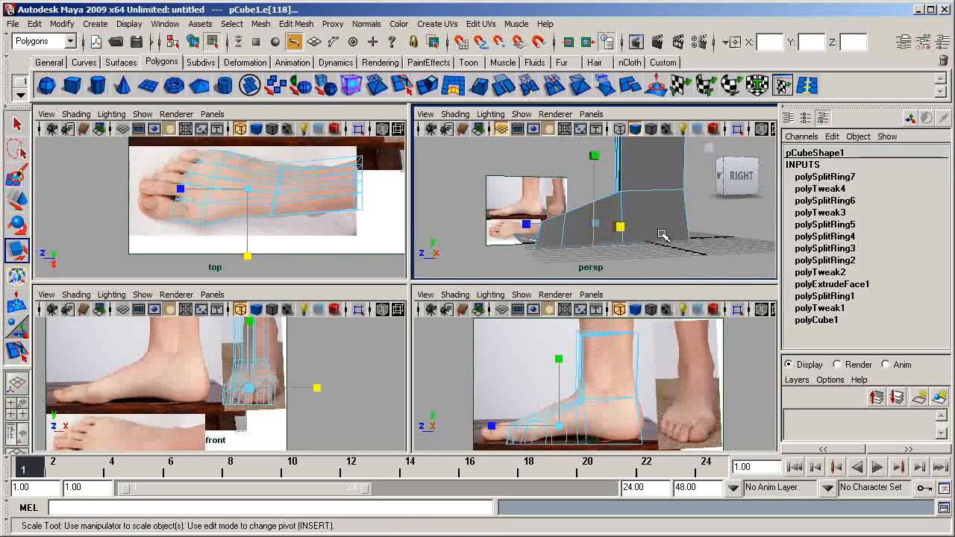
alt+drag(662, 236, 638, 230)
click(594, 242)
key(w)
drag(584, 189, 654, 254)
click(572, 215)
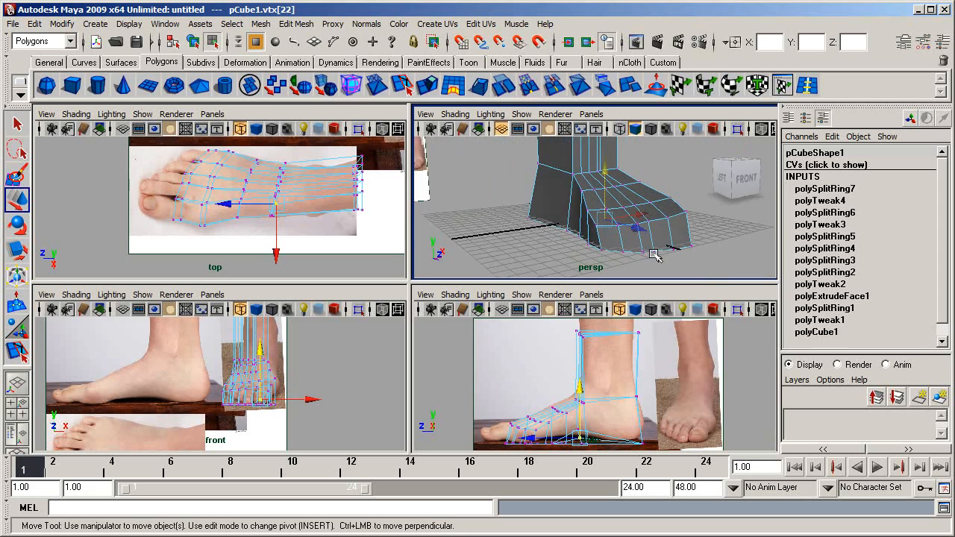
- Lower the outer vertex of the ankle loop to round off the side of the foot
alt+drag(567, 214, 584, 210)
click(582, 175)
alt+drag(529, 252, 562, 215)
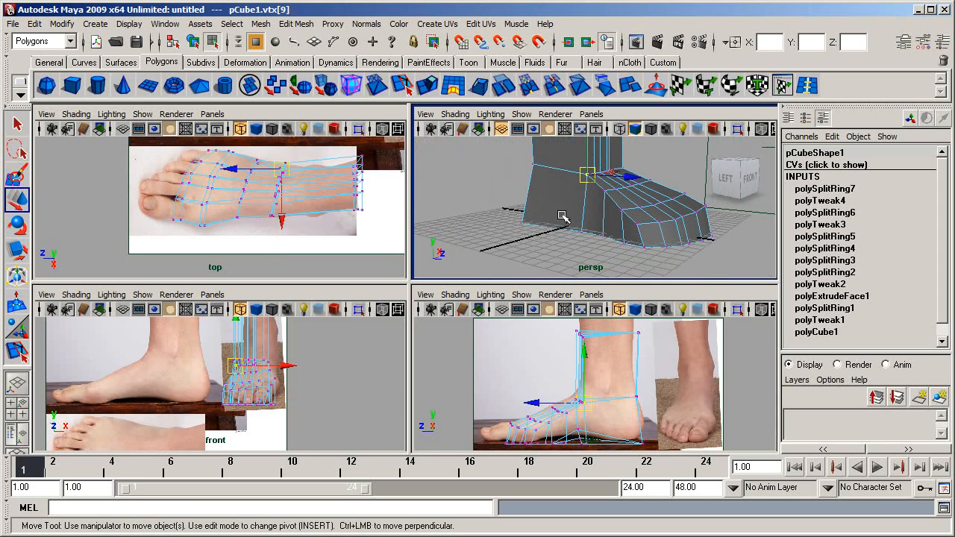
mouse_move(589, 149)
mouse_down()
mouse_move(589, 170)
mouse_move(589, 161)
mouse_up()
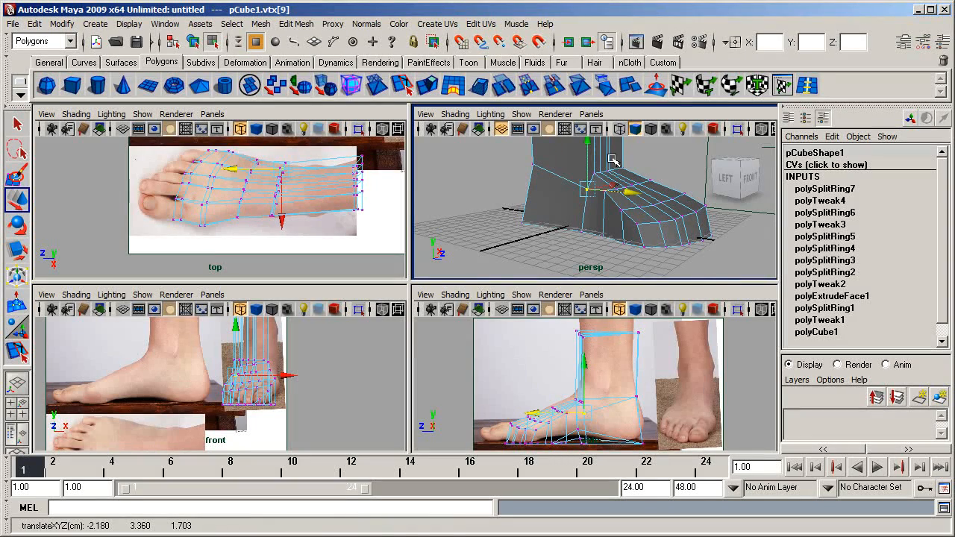
- Raise the outer vertex of the midfoot loop to round the side of the foot
scroll(622, 211, up, 5)
alt+middle_drag(622, 212, 603, 223)
alt+drag(602, 223, 667, 238)
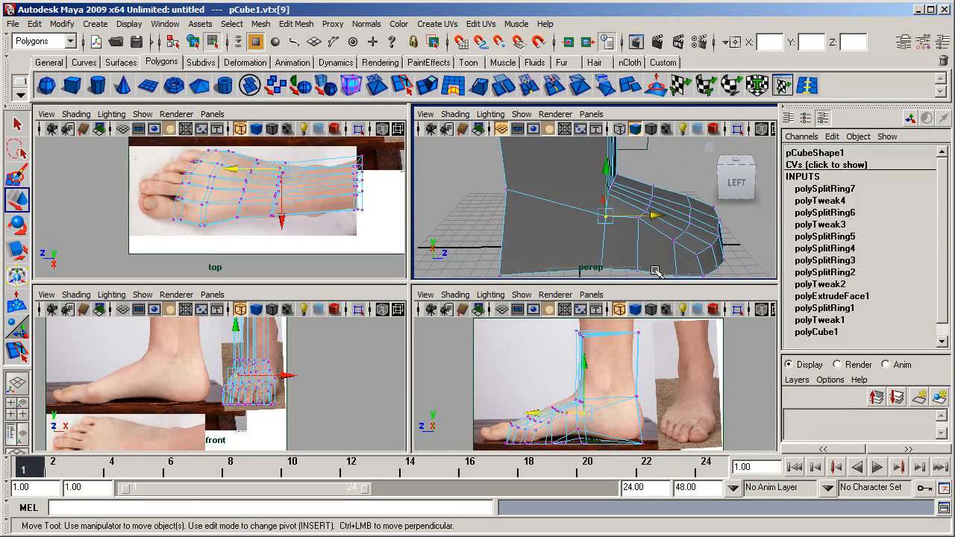
alt+middle_drag(678, 215, 668, 184)
click(633, 193)
click(630, 187)
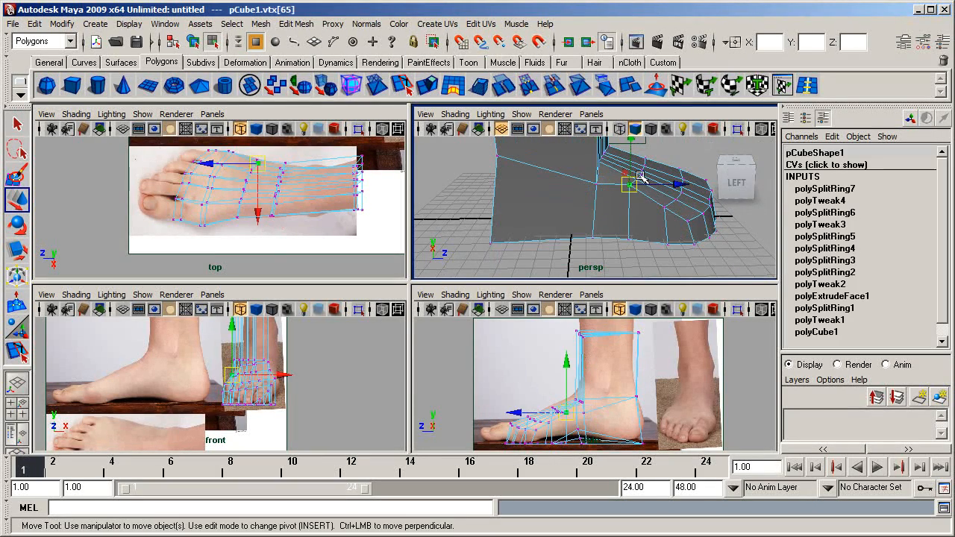
drag(632, 176, 634, 161)
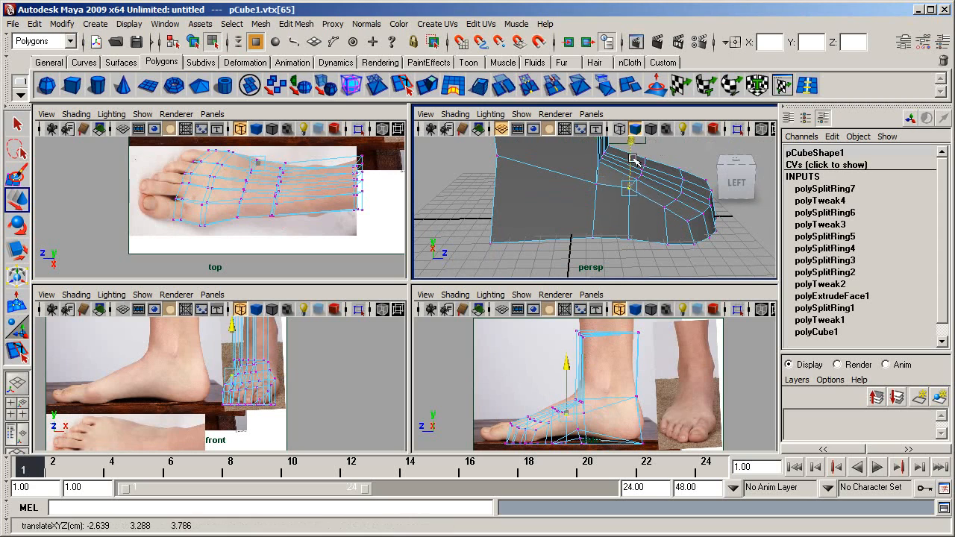
click(663, 210)
click(670, 185)
- Shift the inner front ankle vertex sideways and move the outer front column of leg vertices back toward the heel
key(space)
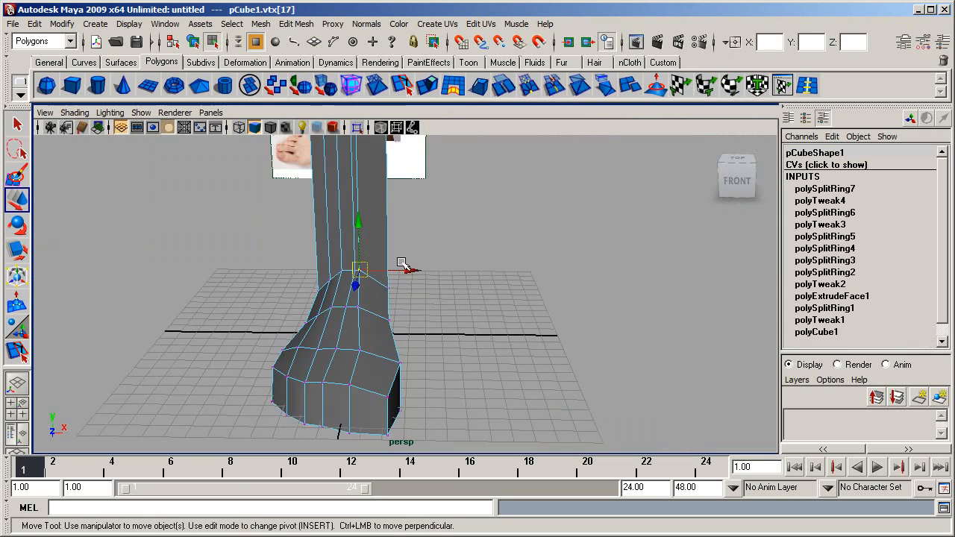
mouse_move(401, 264)
alt+mouse_down()
mouse_move(492, 275)
mouse_move(270, 250)
mouse_move(396, 258)
mouse_move(388, 228)
mouse_move(399, 261)
alt+mouse_up()
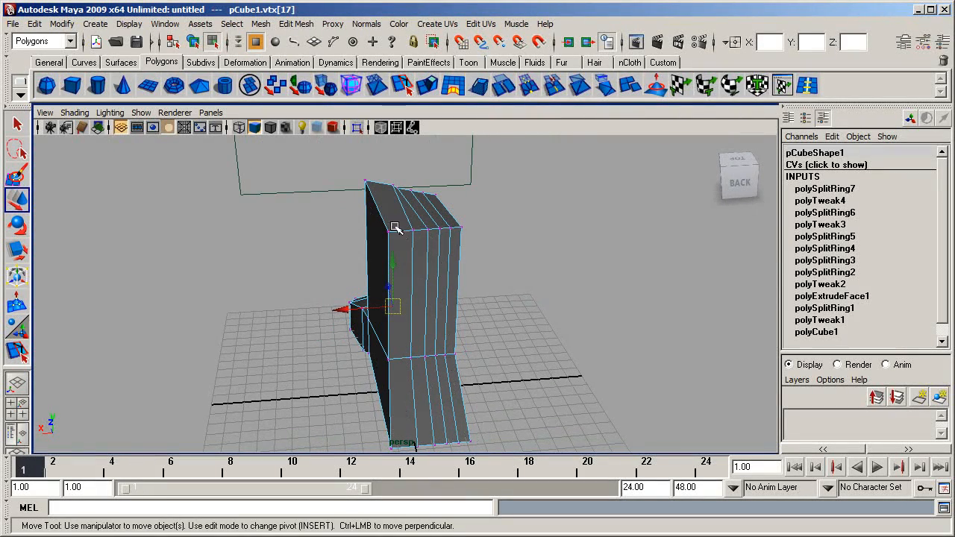
alt+drag(291, 362, 451, 363)
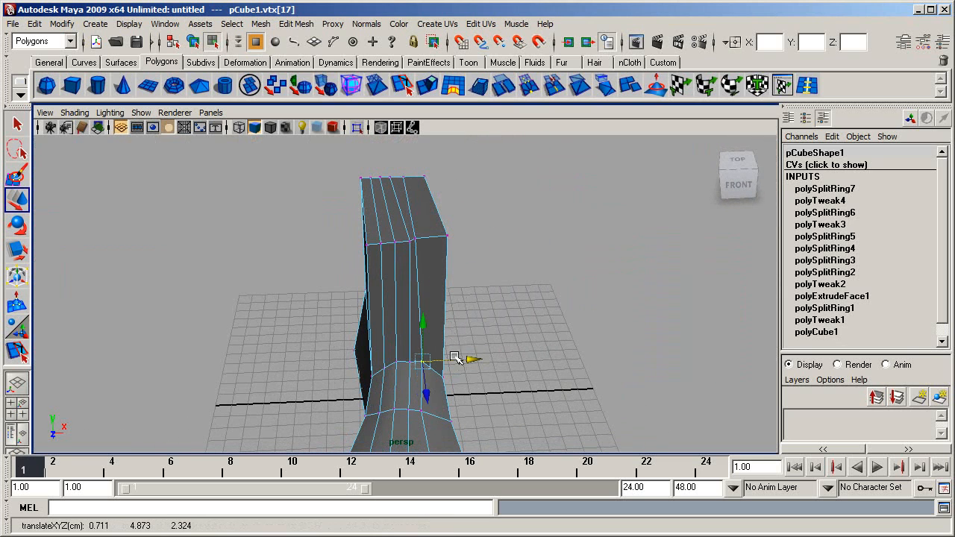
alt+drag(427, 257, 454, 364)
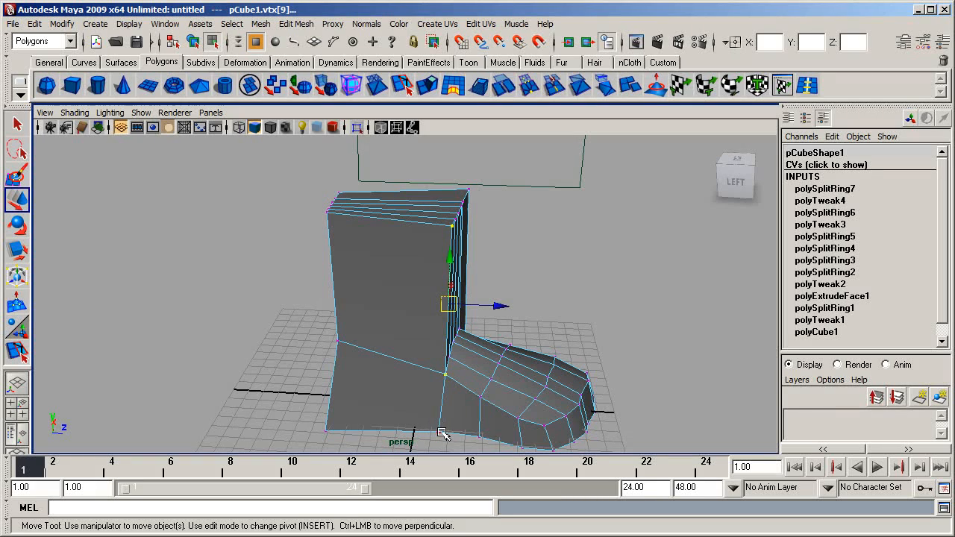
drag(487, 338, 442, 337)
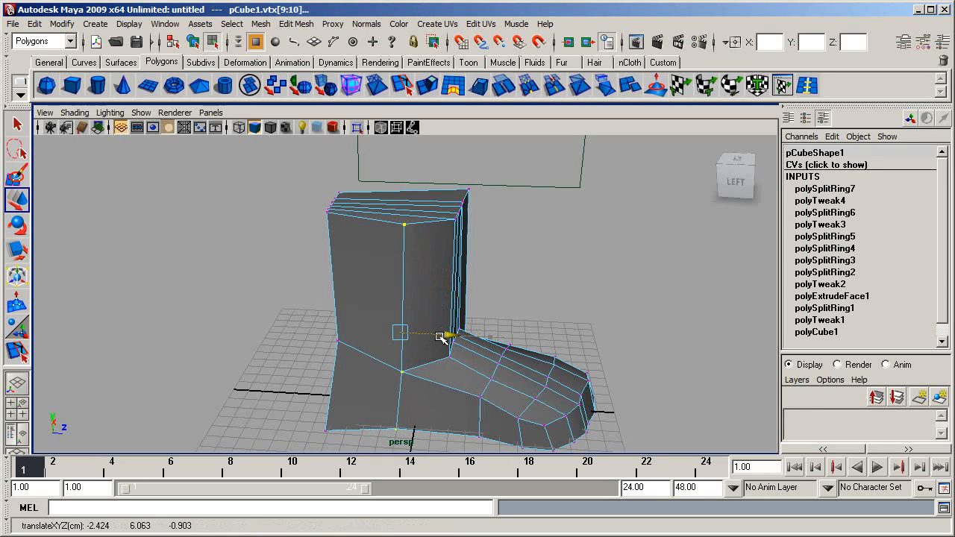
- Move the outer rear corner column of vertices, from leg top to sole, forward along the side of the leg
alt+drag(336, 300, 376, 237)
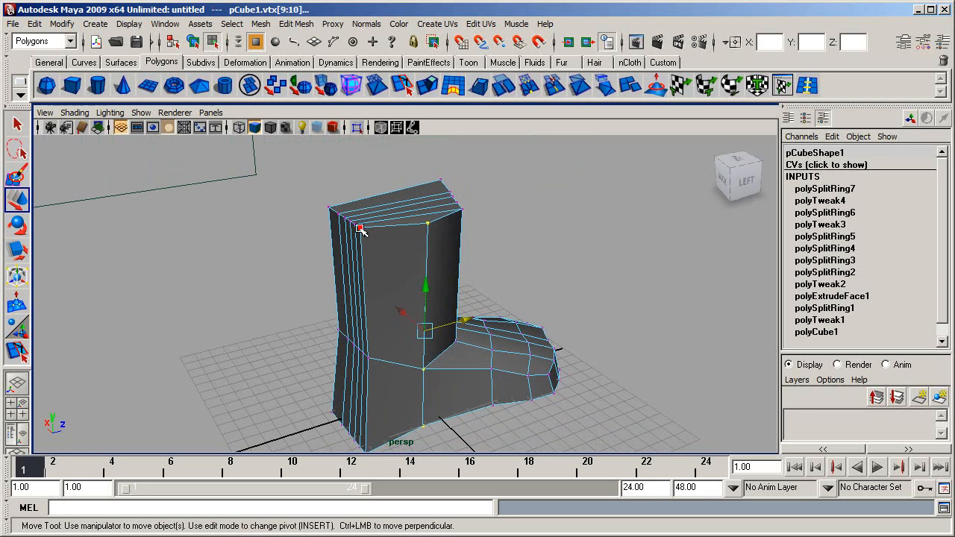
click(360, 229)
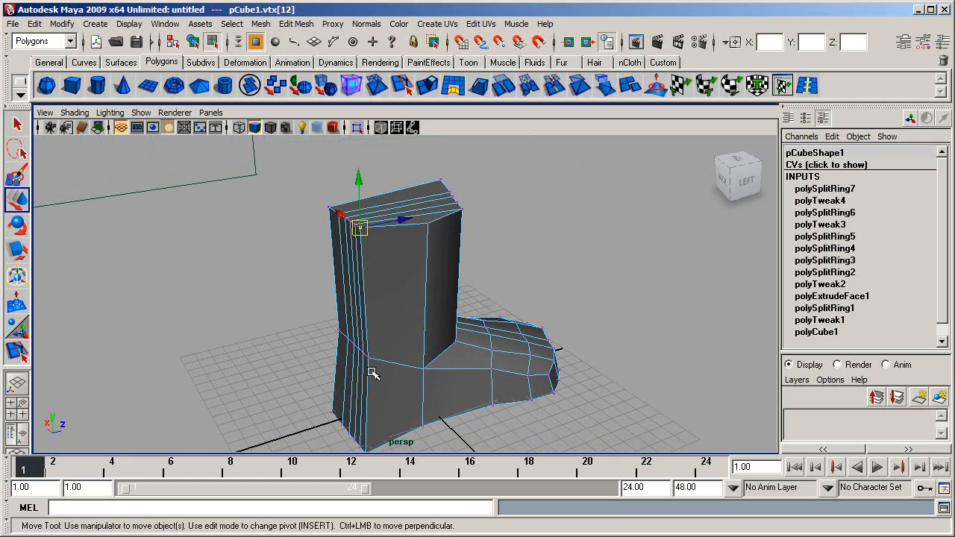
alt+drag(375, 441, 377, 434)
shift+click(368, 439)
alt+drag(376, 373, 430, 363)
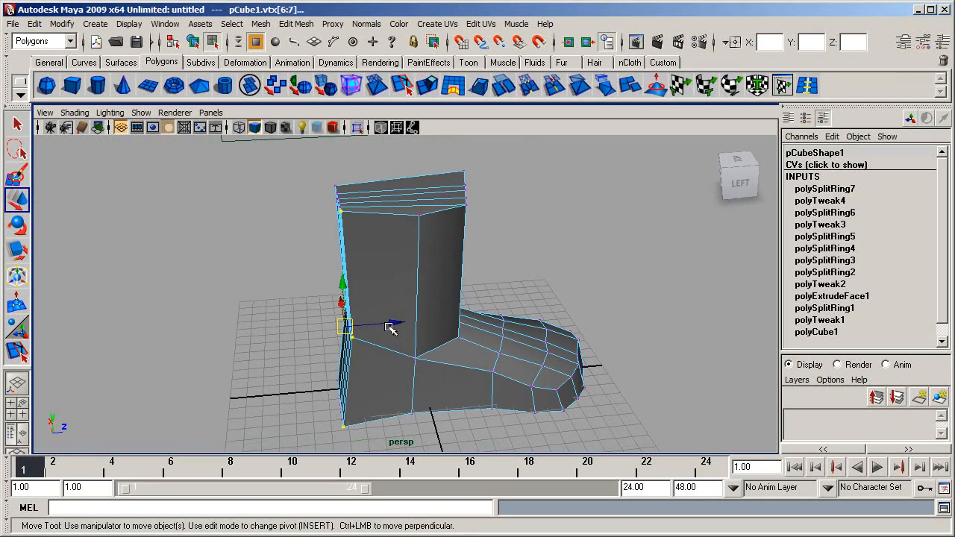
drag(391, 326, 498, 394)
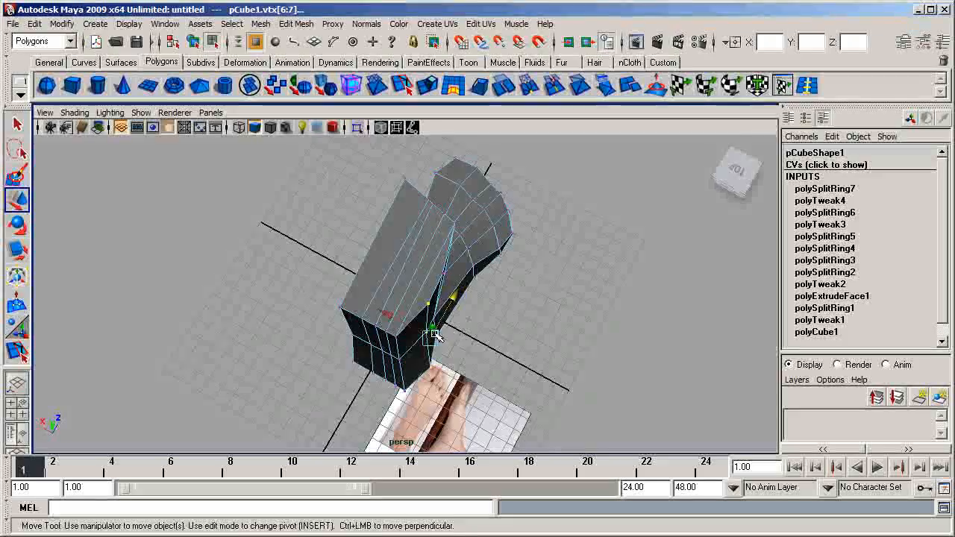
- Reposition the remaining vertex columns around the back of the leg and heel to give them a rounded outline
drag(405, 324, 408, 326)
alt+drag(407, 362, 366, 313)
drag(361, 213, 387, 414)
alt+drag(380, 353, 425, 353)
alt+right_drag(447, 345, 424, 335)
alt+drag(446, 358, 363, 349)
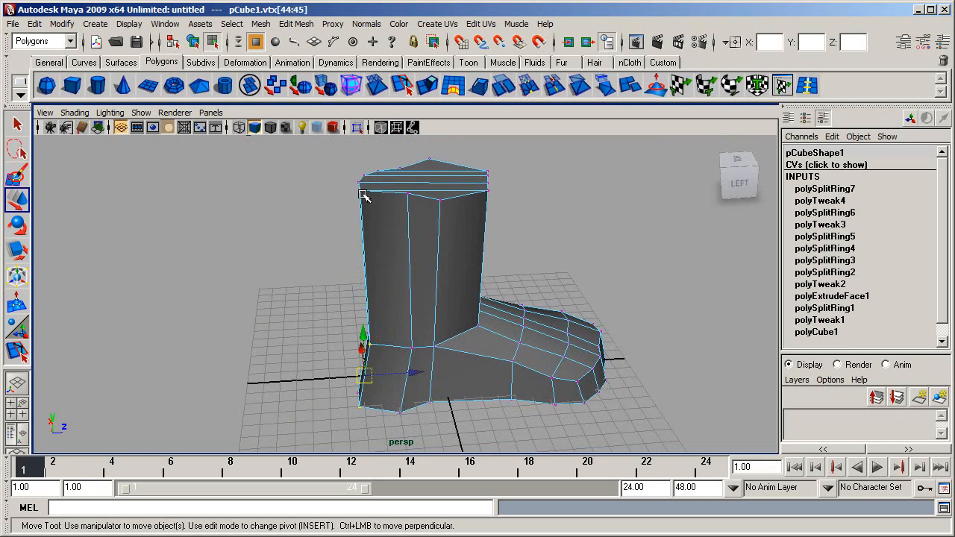
drag(399, 302, 440, 219)
- Delete the faces capping the top of the leg
click(430, 248)
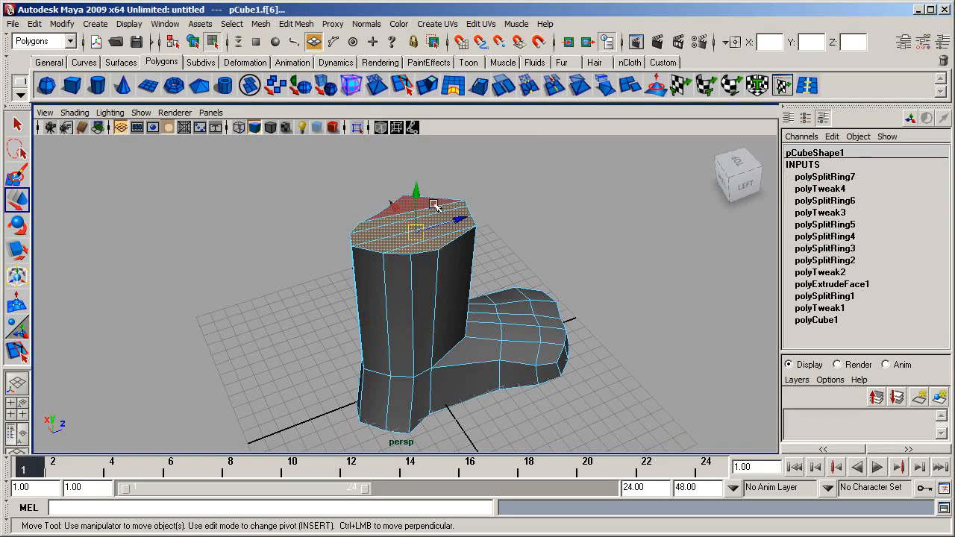
click(437, 209)
alt+drag(394, 298, 289, 342)
- Adjust the inner front column of leg vertices and move the rear heel vertices back to match the side reference
click(372, 353)
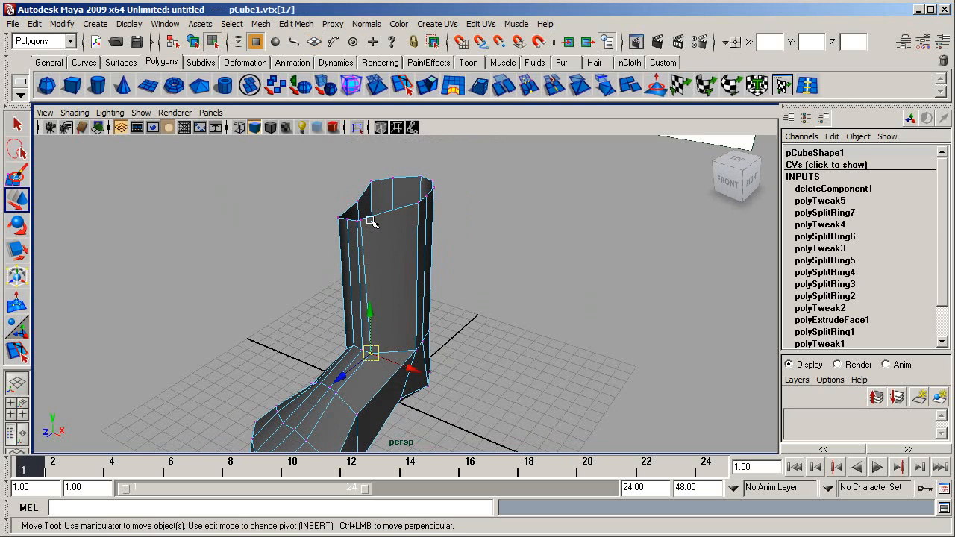
shift+click(361, 222)
alt+drag(493, 289, 426, 306)
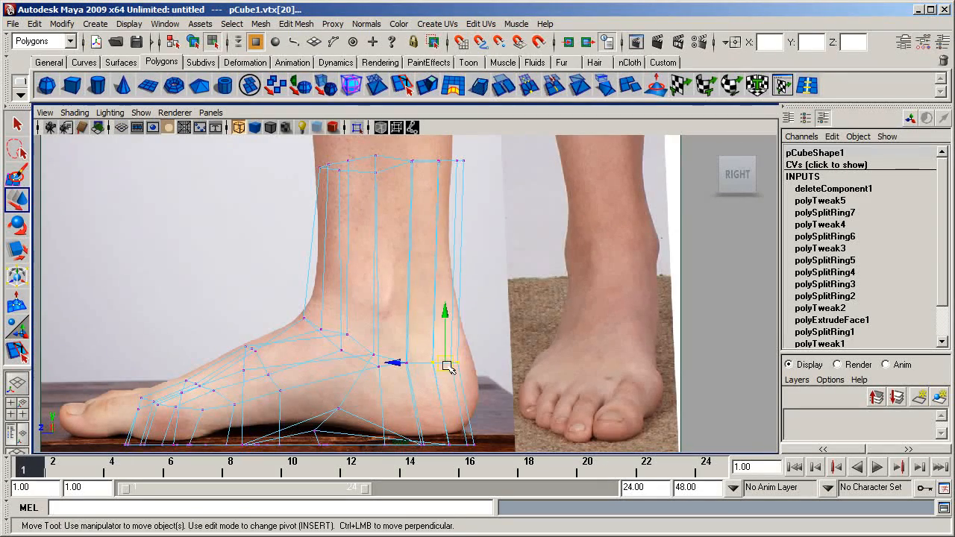
drag(446, 364, 463, 366)
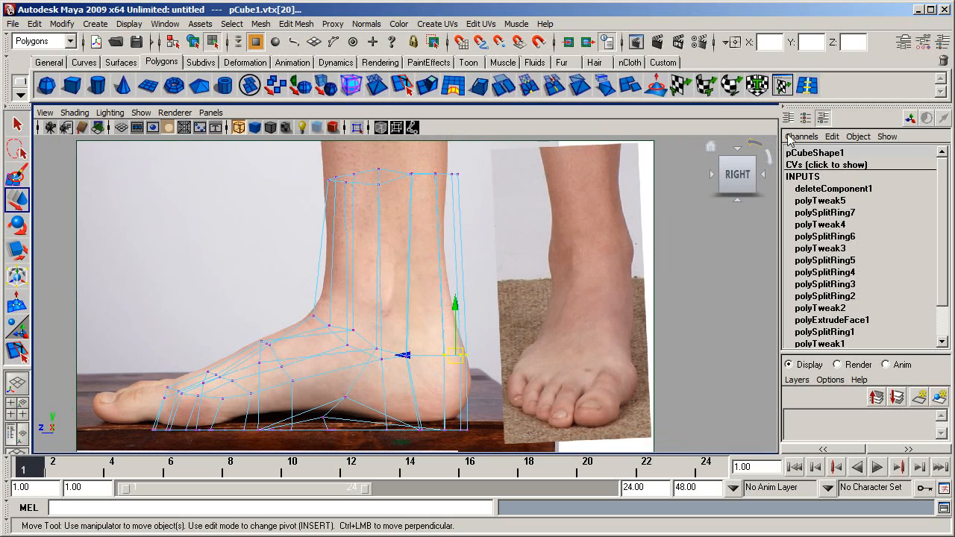
- Insert an edge loop around the leg above the ankle and narrow it front to back to fit the side reference
click(16, 351)
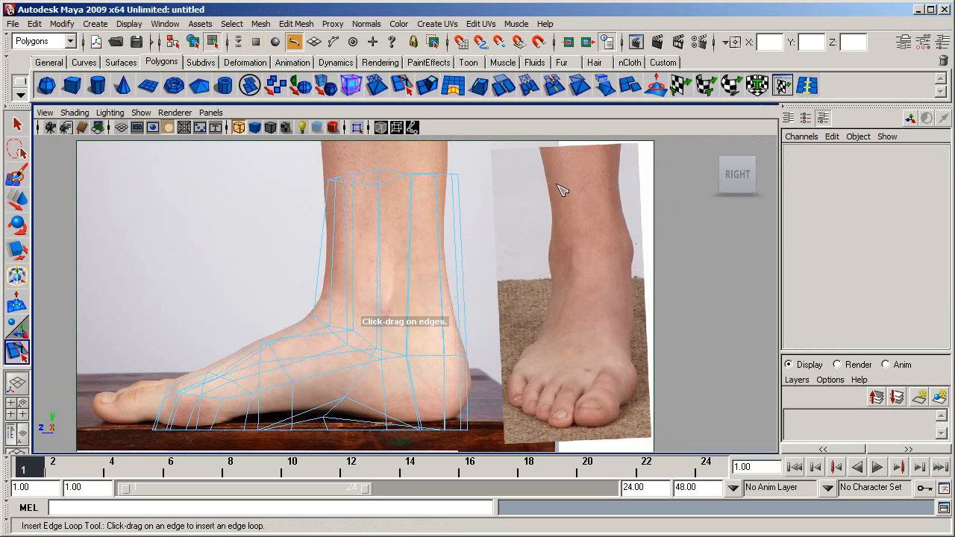
click(414, 272)
key(r)
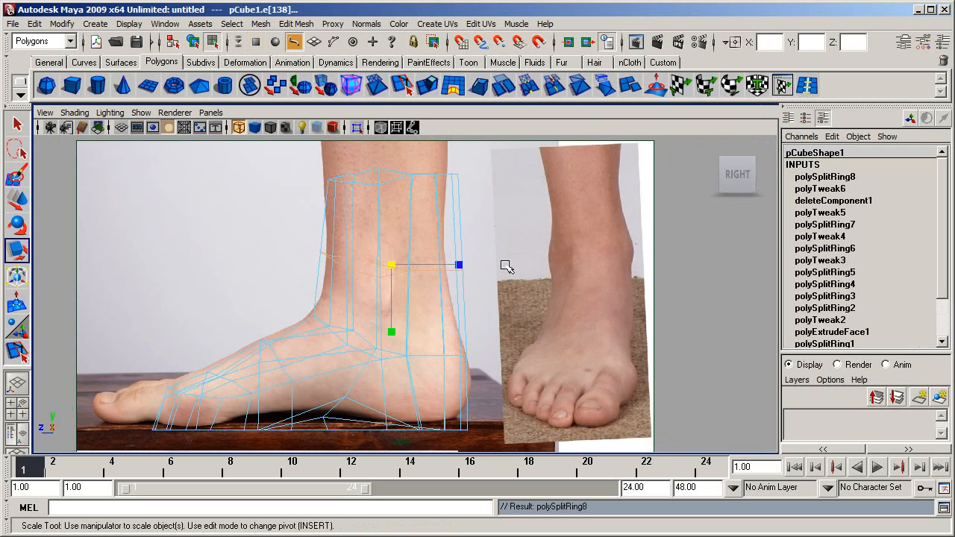
drag(470, 270, 458, 269)
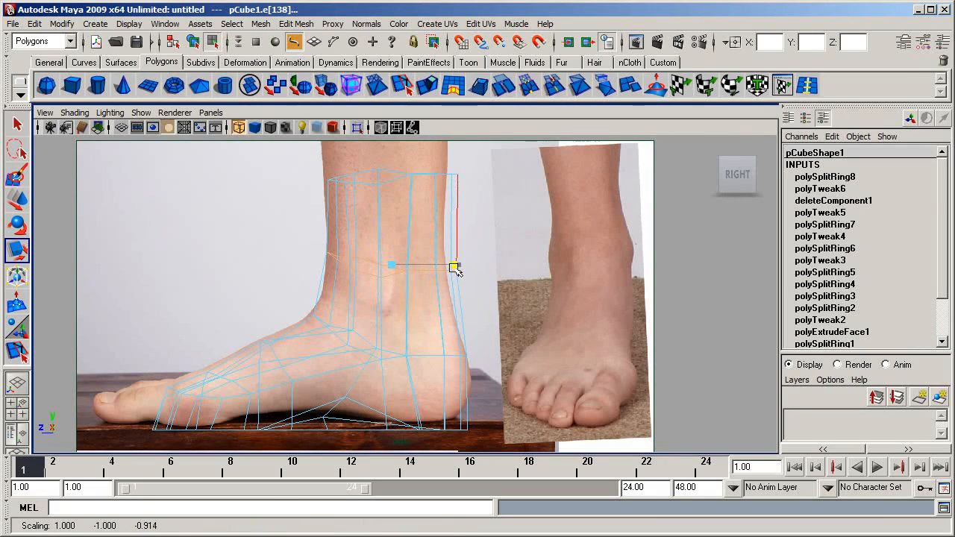
key(w)
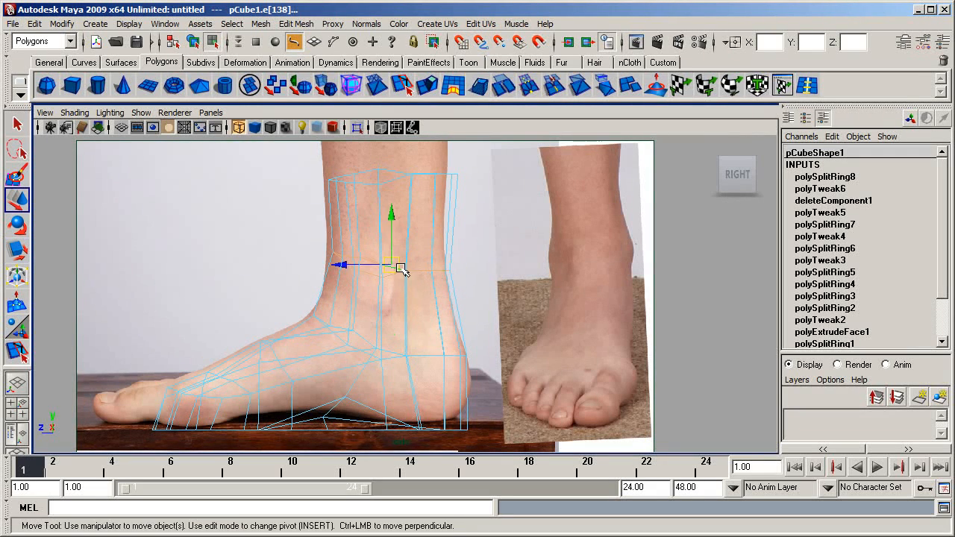
click(390, 266)
- Reposition the inner vertex on top of the instep to smooth the transition from ankle to foot
key(space)
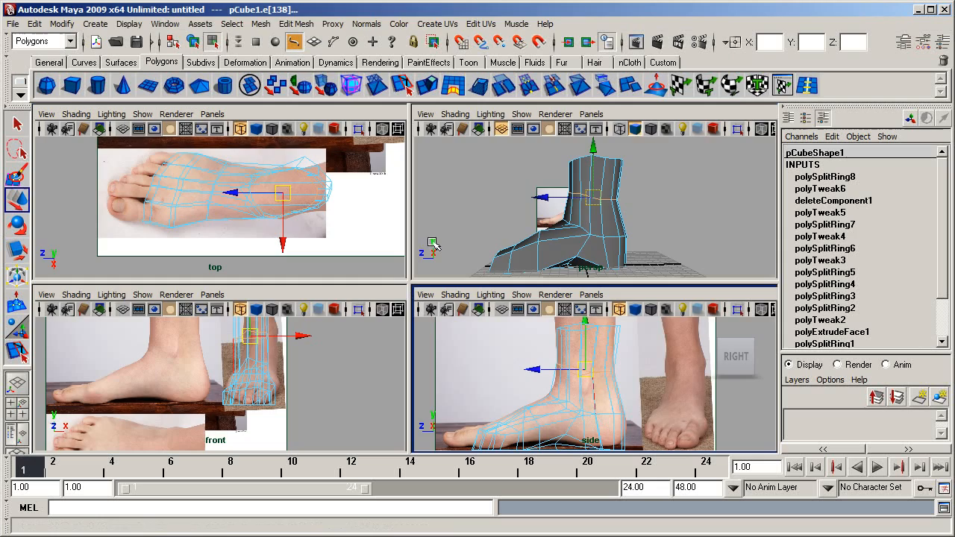
key(space)
scroll(526, 280, up, 3)
alt+drag(526, 280, 457, 305)
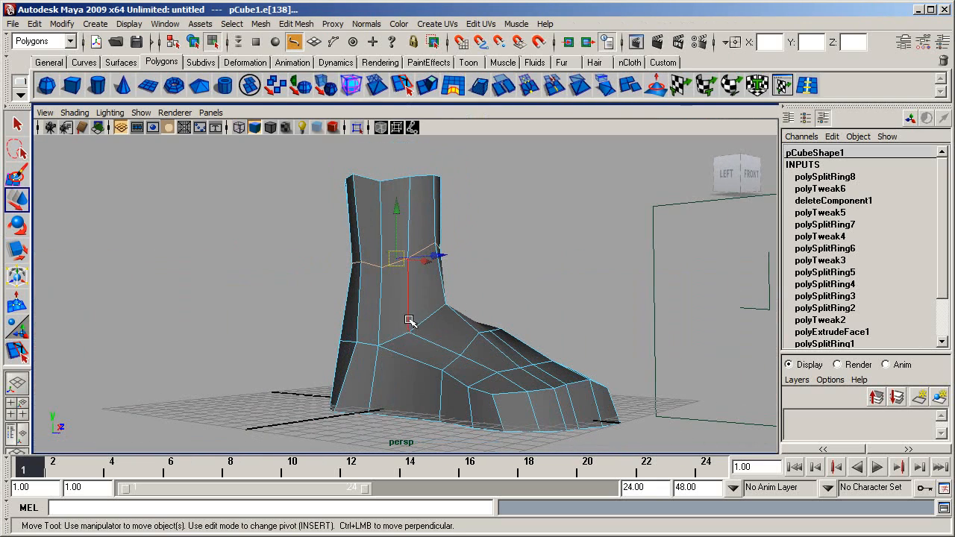
alt+drag(486, 266, 458, 317)
alt+middle_drag(458, 316, 452, 294)
alt+drag(452, 293, 463, 237)
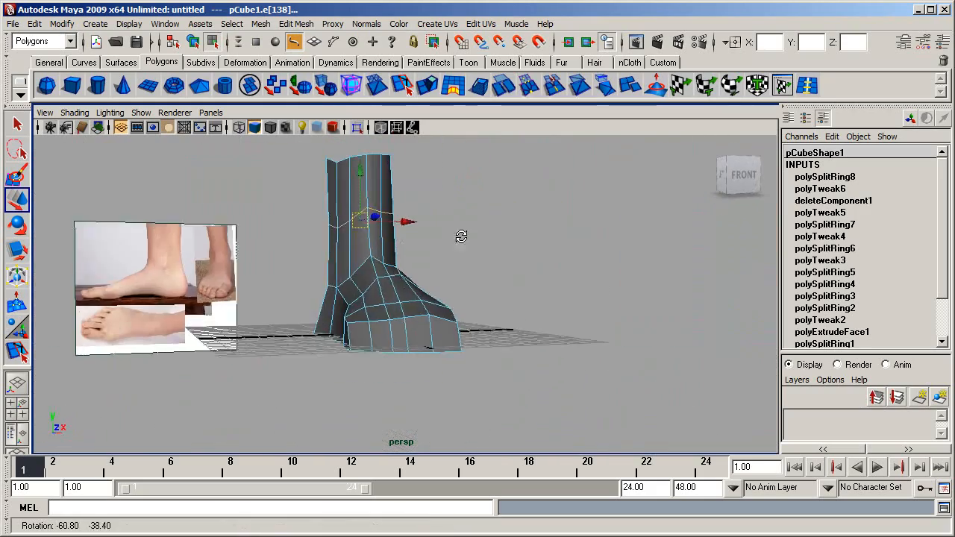
alt+right_drag(432, 240, 445, 271)
alt+drag(446, 271, 419, 276)
click(356, 277)
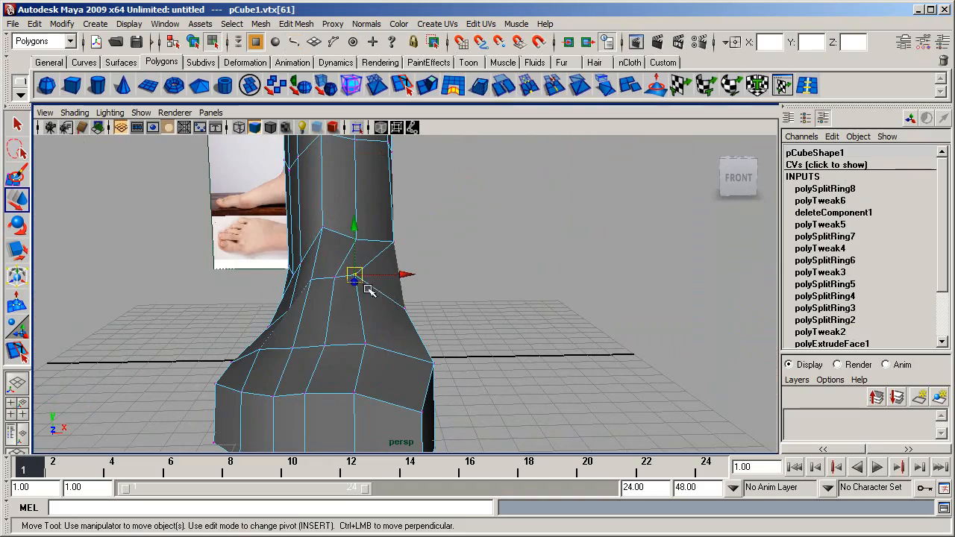
alt+drag(366, 303, 371, 288)
drag(356, 253, 360, 255)
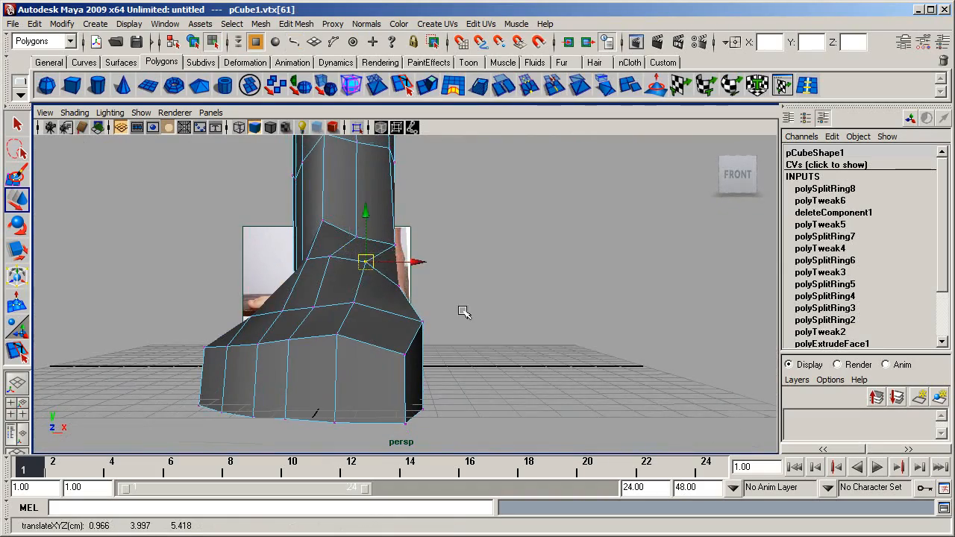
- Lower two neighbouring vertices on top of the instep slightly to even out the front of the ankle
alt+drag(463, 311, 375, 264)
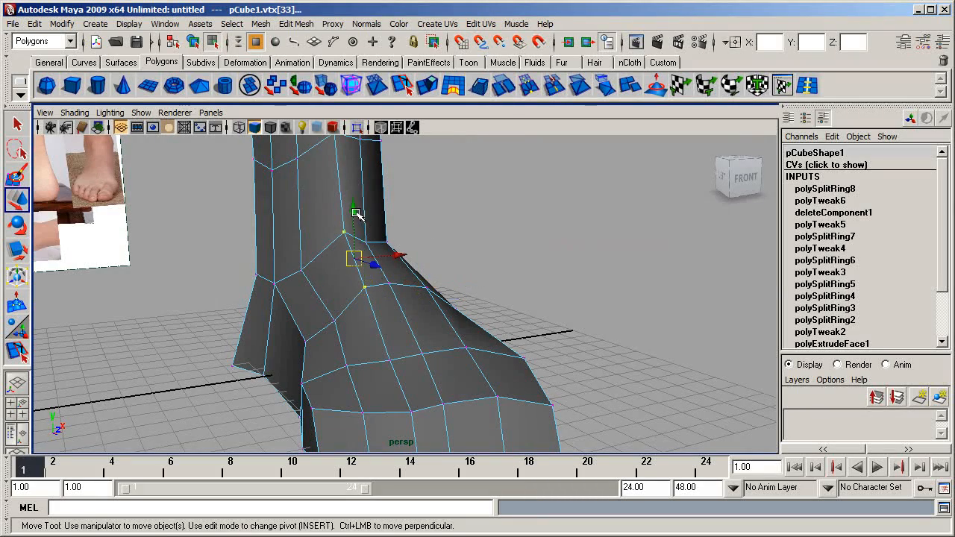
drag(356, 214, 355, 223)
mouse_move(461, 324)
alt+mouse_down()
mouse_move(348, 337)
mouse_move(474, 319)
alt+mouse_up()
scroll(462, 303, down, 3)
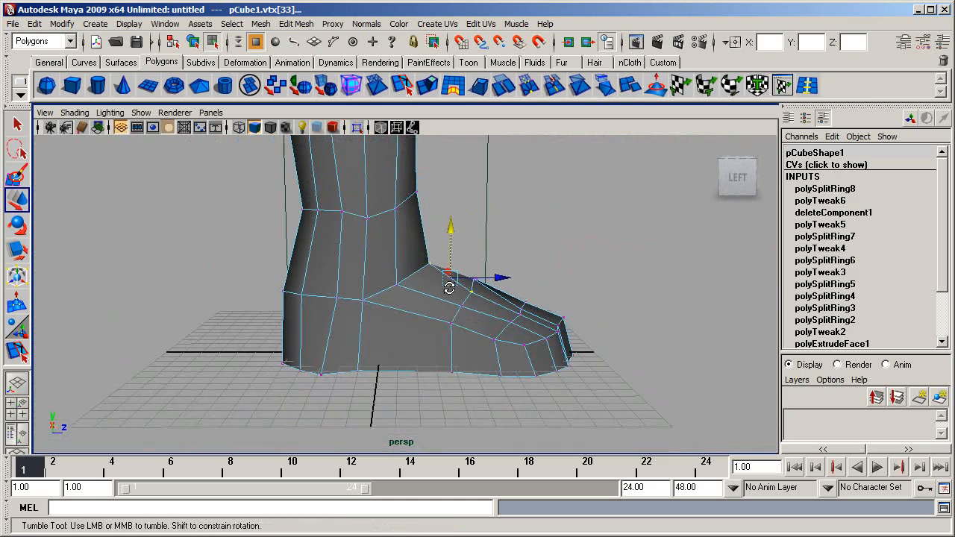
alt+drag(450, 286, 329, 301)
scroll(437, 299, down, 3)
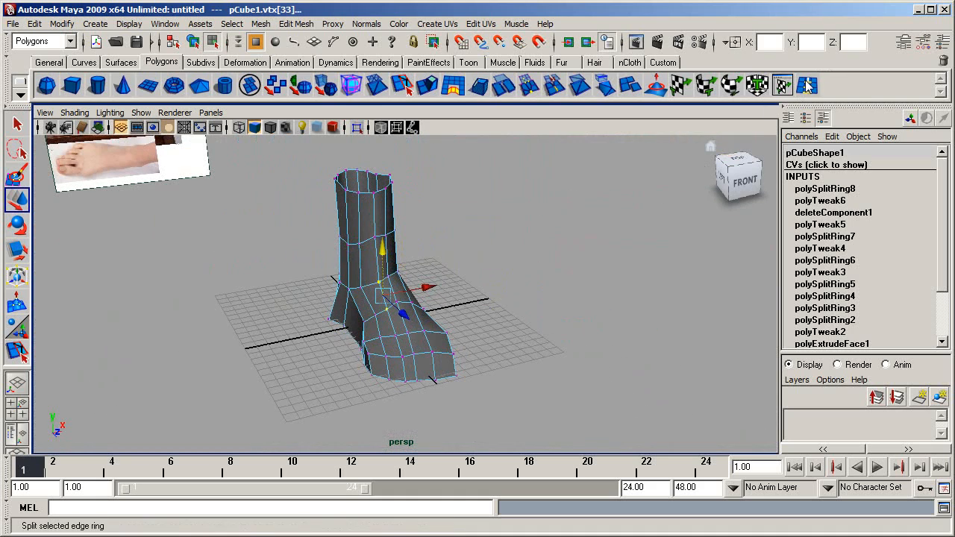
- Insert an edge loop across the foot between the midfoot and the ankle
click(806, 83)
alt+drag(526, 258, 601, 253)
drag(401, 319, 391, 316)
alt+drag(448, 327, 298, 333)
- Try to insert an edge loop lengthwise along the inner side of the foot and up the leg
click(418, 285)
scroll(427, 279, up, 5)
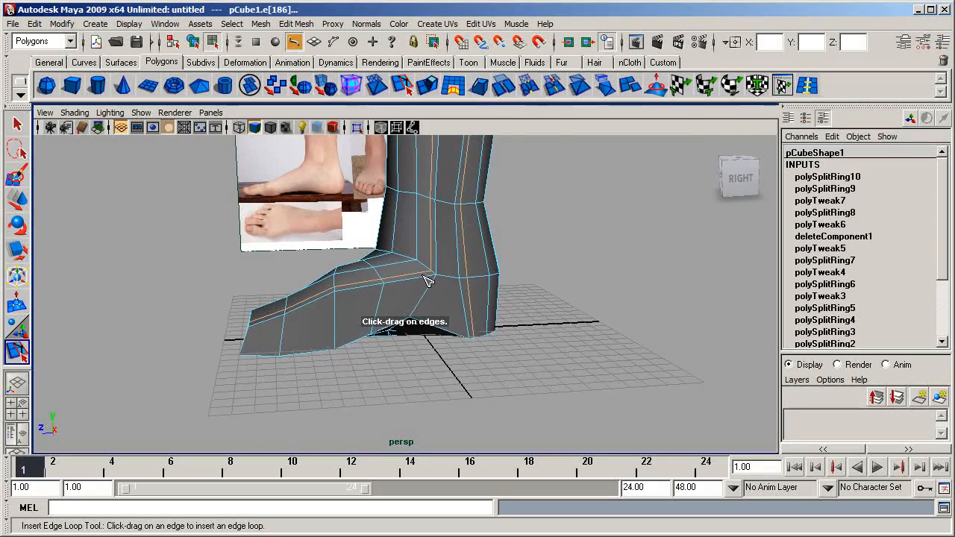
key(ctrl+z)
key(w)
- Return to object mode and preview the foot mesh smoothed, examining its shape from the side and front
scroll(433, 293, up, 4)
click(422, 389)
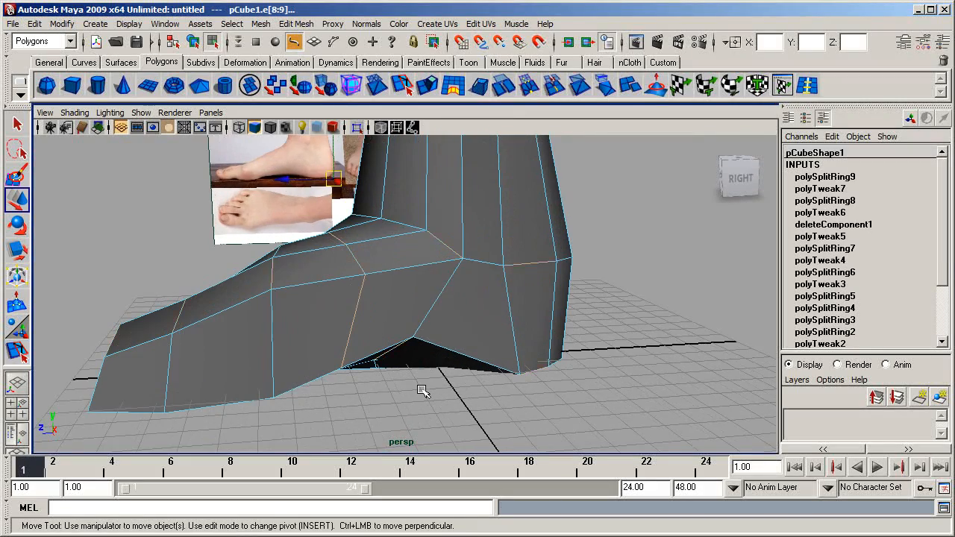
scroll(421, 393, down, 2)
alt+drag(420, 395, 341, 340)
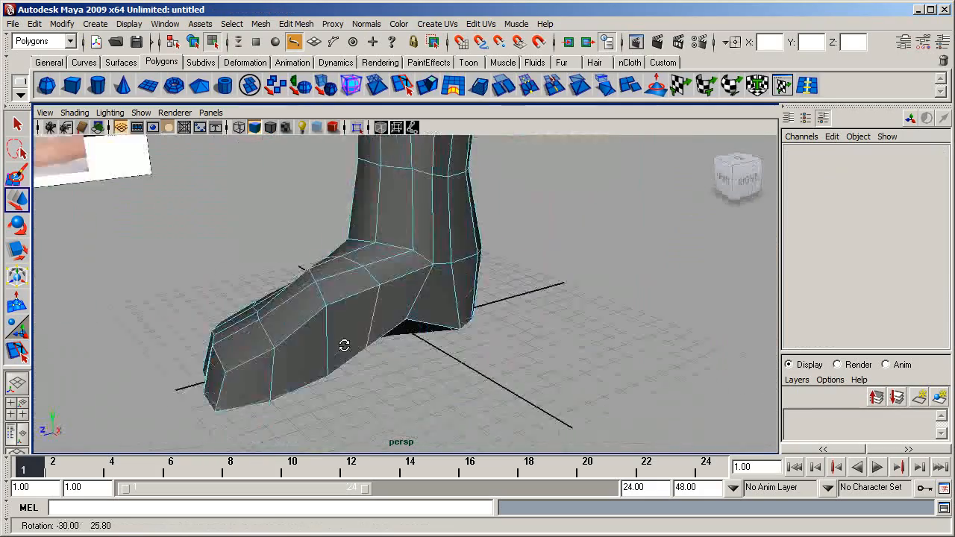
scroll(441, 278, down, 3)
alt+drag(441, 278, 513, 353)
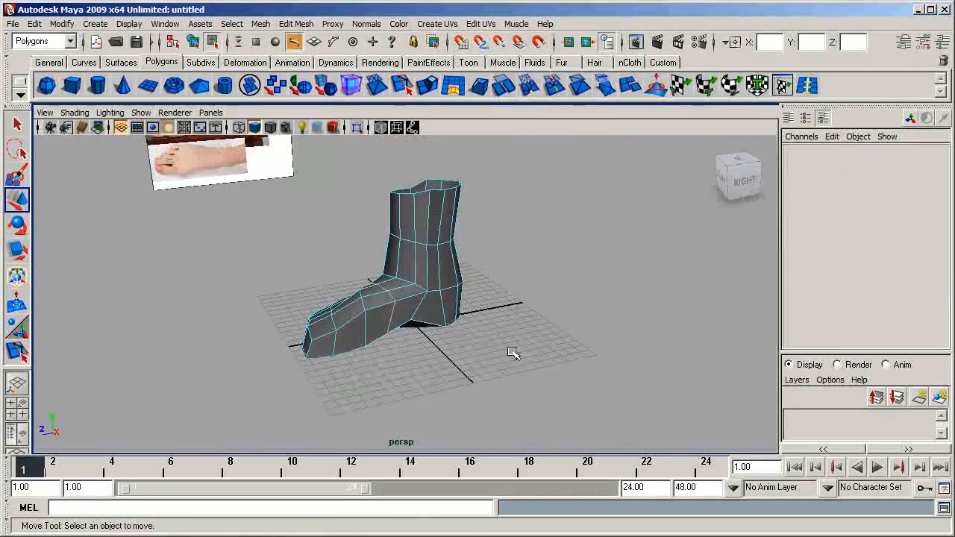
key(F8)
click(515, 345)
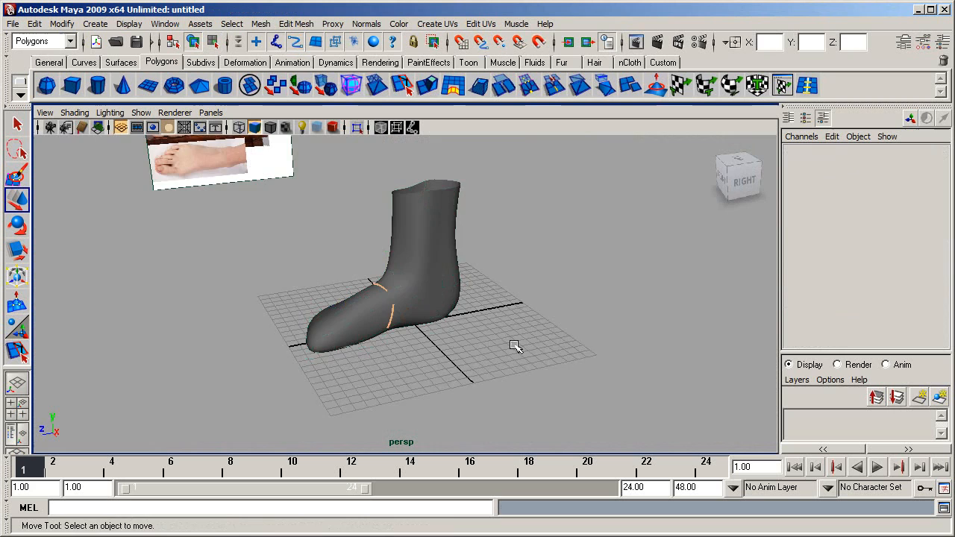
alt+drag(585, 350, 418, 348)
scroll(391, 351, up, 3)
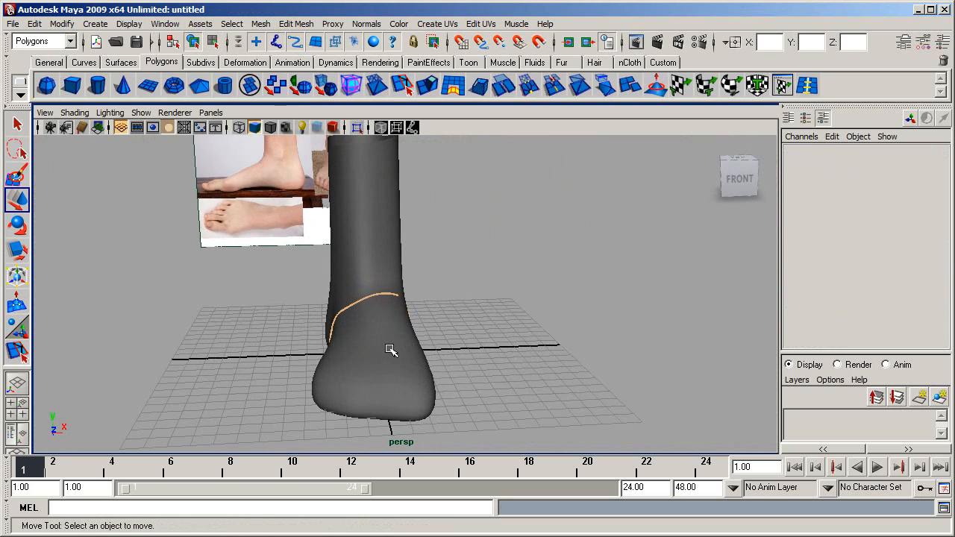
- Examine the smoothed foot's overall shape from the front, above and the inner side
click(393, 326)
scroll(393, 326, down, 5)
click(400, 309)
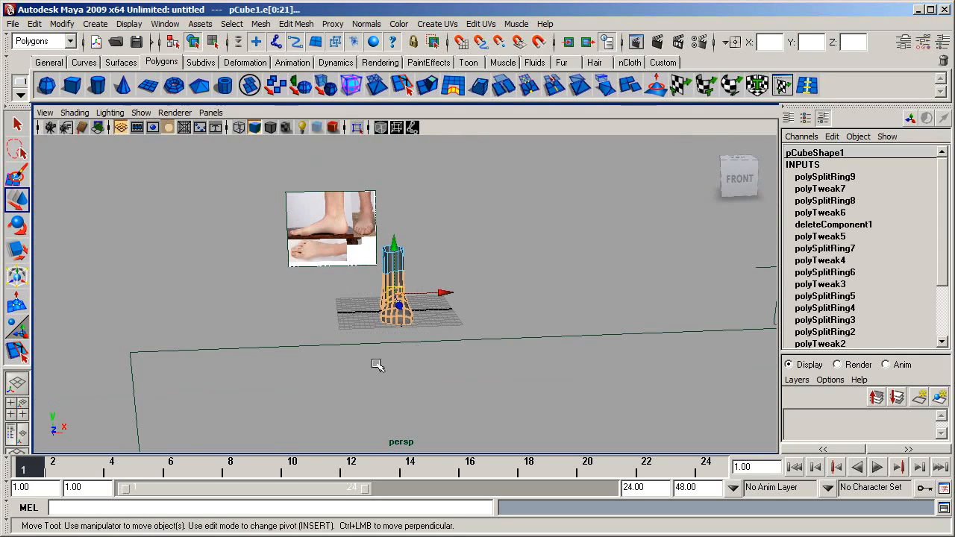
drag(423, 227, 424, 227)
click(473, 337)
alt+drag(473, 336, 355, 388)
scroll(329, 337, up, 5)
alt+right_drag(457, 258, 399, 330)
alt+drag(415, 337, 596, 323)
scroll(500, 330, up, 5)
alt+drag(497, 330, 441, 328)
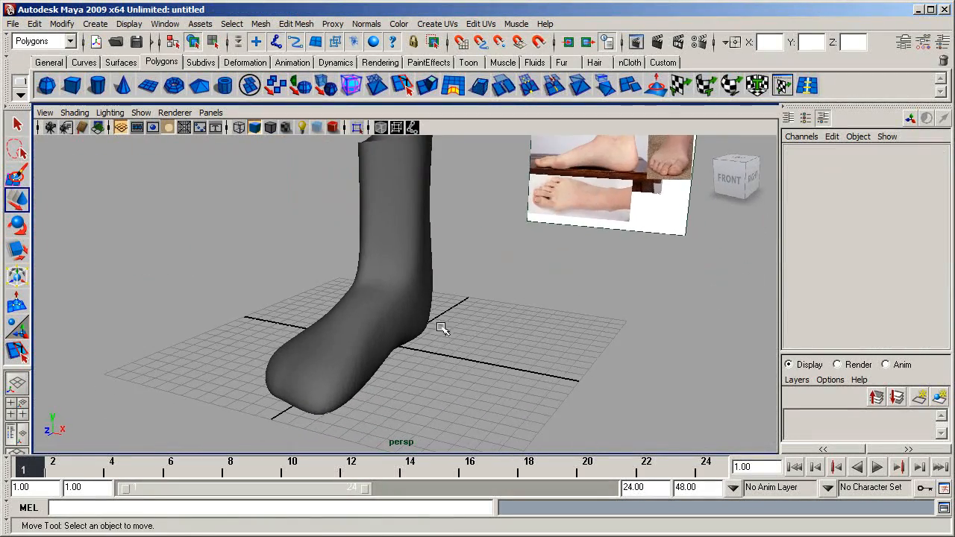
- Turn off the smoothed preview and inspect the low-poly foot's front end where the toes attach
click(425, 293)
key(1)
alt+drag(384, 270, 390, 316)
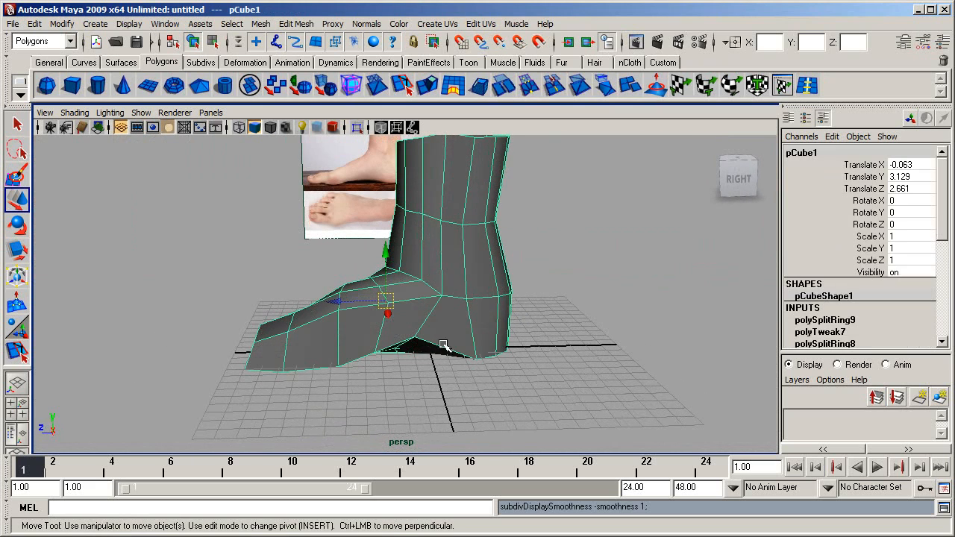
click(443, 345)
alt+drag(443, 345, 526, 259)
click(419, 302)
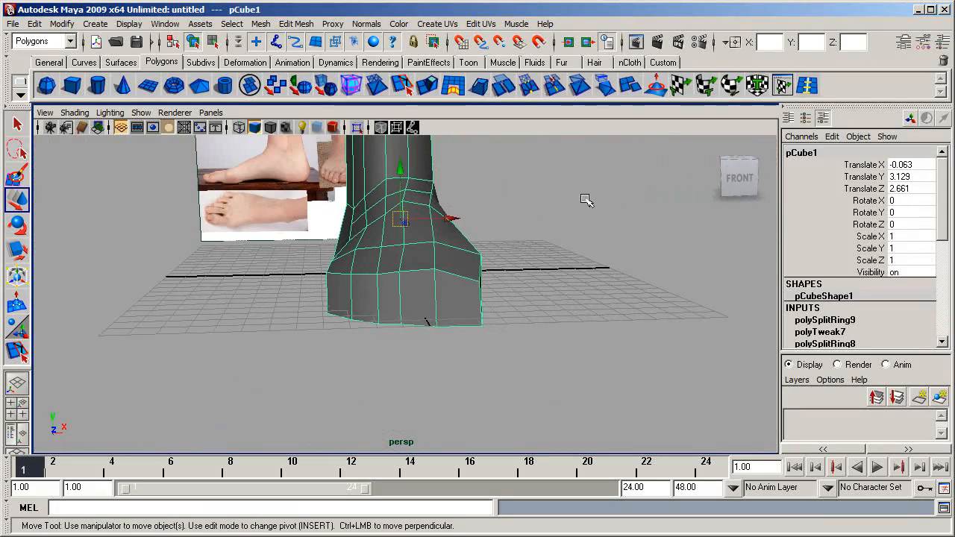
alt+drag(515, 216, 455, 280)
alt+right_drag(455, 281, 413, 260)
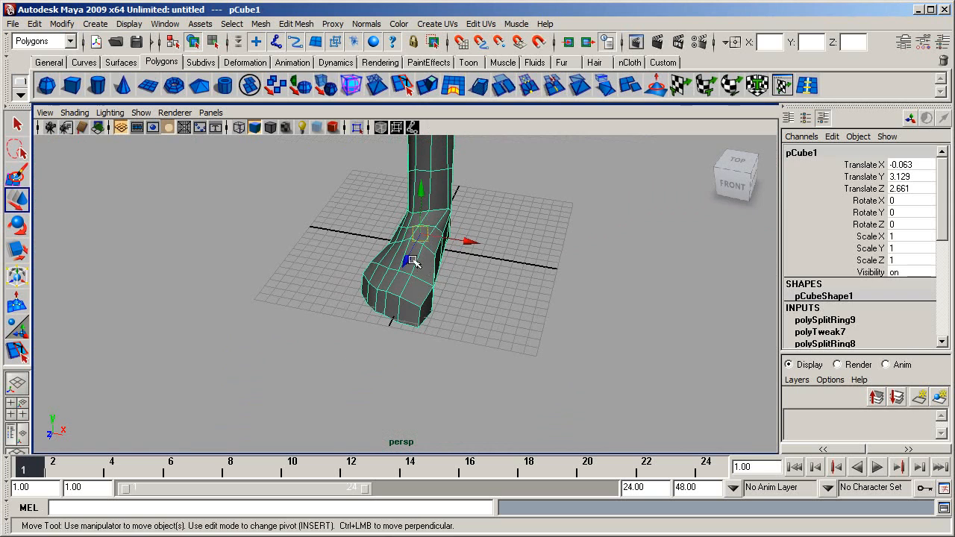
- Extrude the innermost face at the front of the foot and pull it forward to form the big toe
key(F11)
click(412, 319)
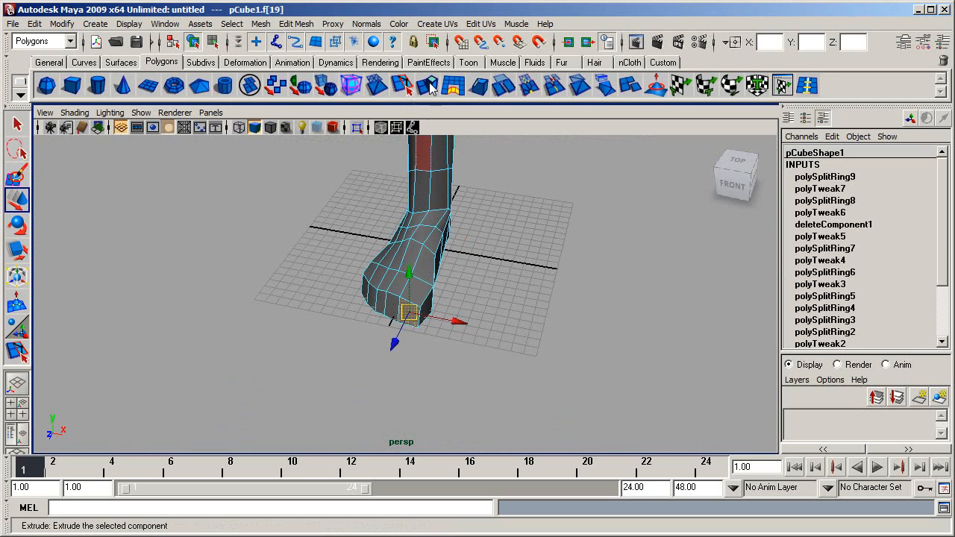
click(429, 88)
alt+drag(481, 265, 455, 317)
key(w)
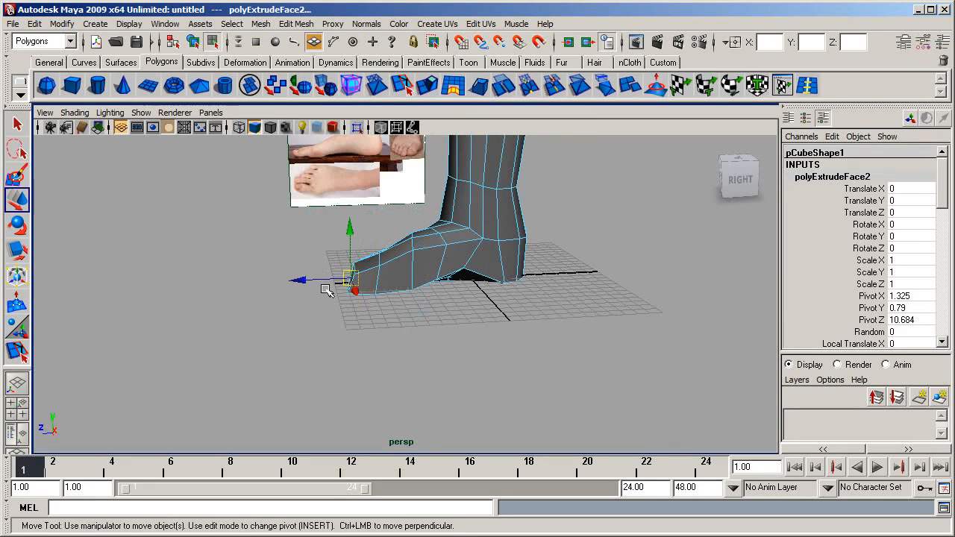
drag(326, 282, 300, 284)
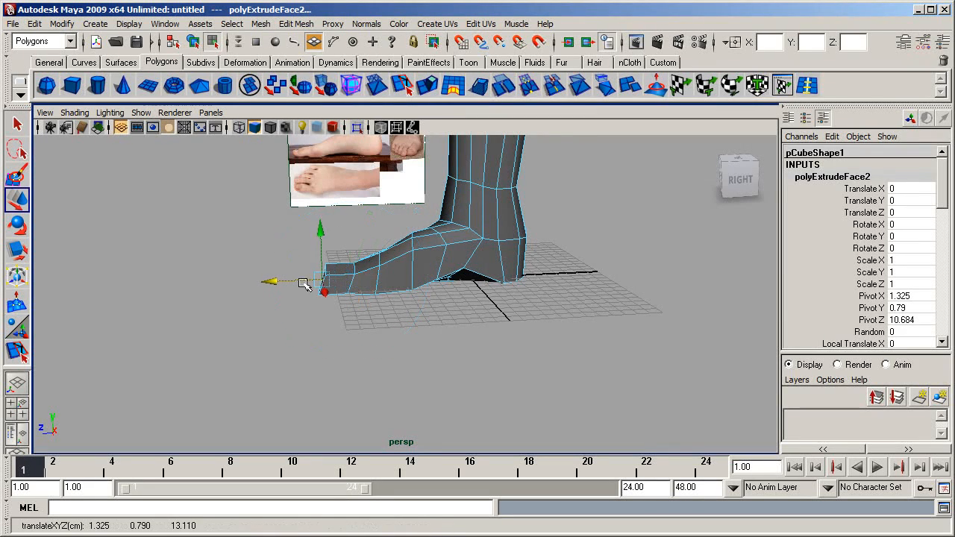
- In the top view, move the big toe's end face sideways and forward onto the tip in the reference photo
key(space)
key(space)
alt+right_drag(193, 295, 213, 301)
alt+middle_drag(213, 301, 295, 284)
alt+right_drag(276, 287, 302, 282)
alt+middle_drag(281, 262, 335, 306)
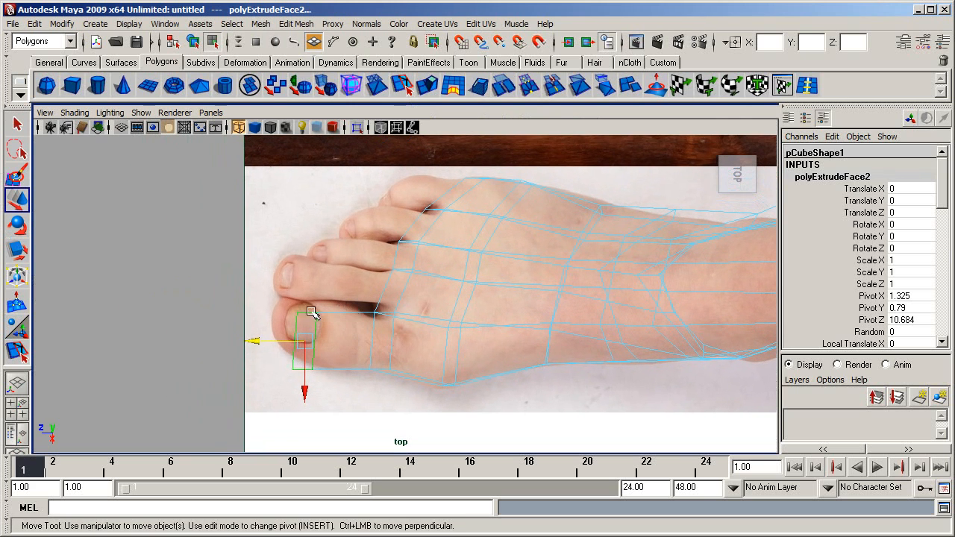
drag(310, 346, 304, 327)
- Rotate the big toe's end face slightly and nudge it to follow the toe's angle in the reference
key(r)
key(e)
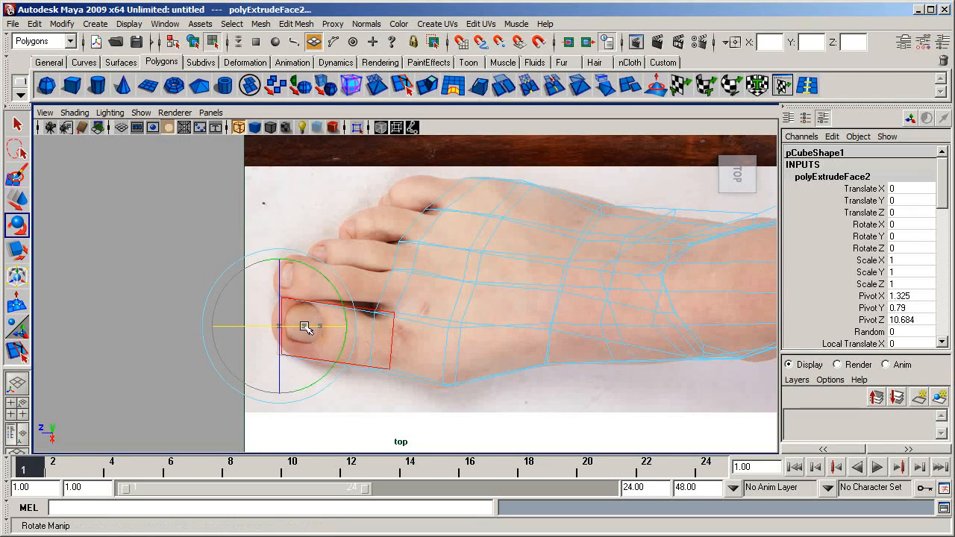
drag(337, 291, 336, 295)
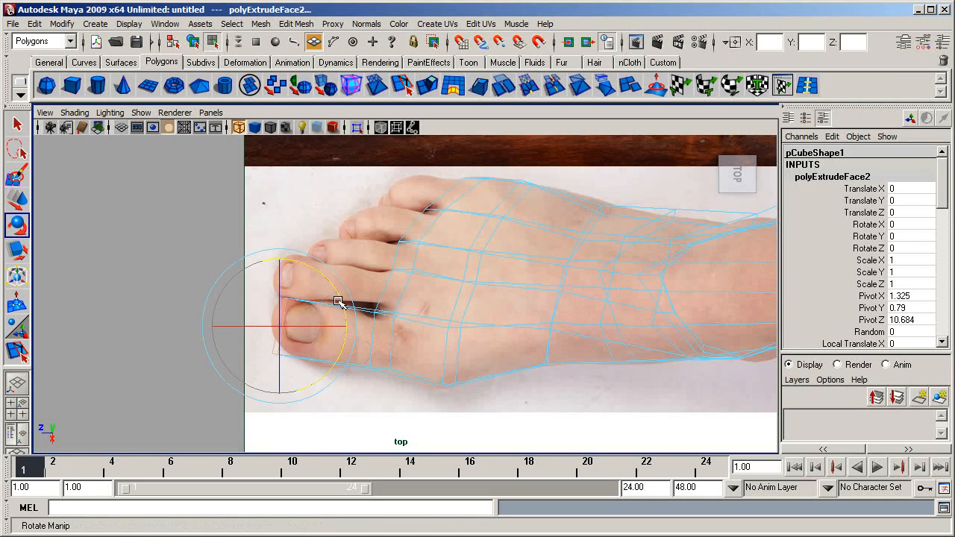
key(w)
drag(284, 328, 282, 332)
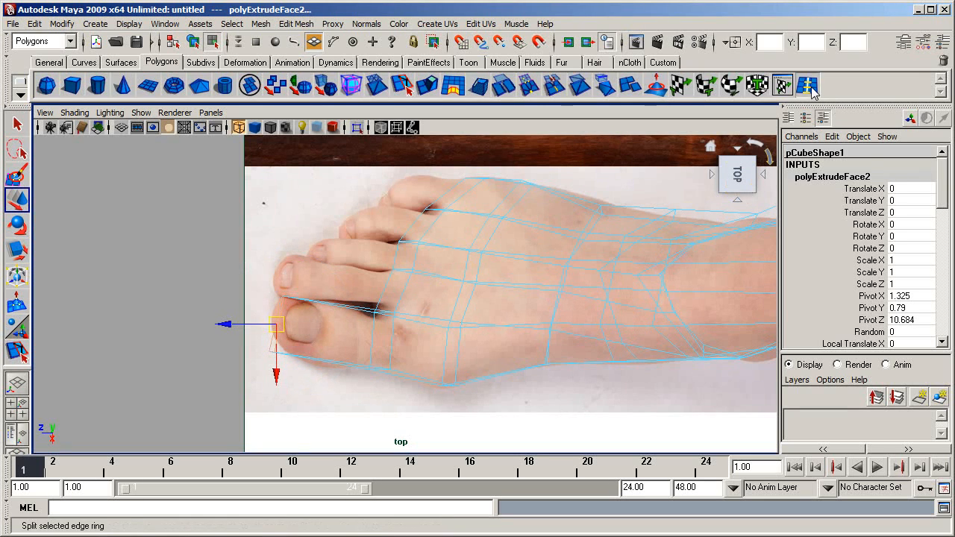
- Insert an edge loop near the base of the big toe and scale it down slightly
click(810, 88)
drag(366, 369, 362, 343)
key(r)
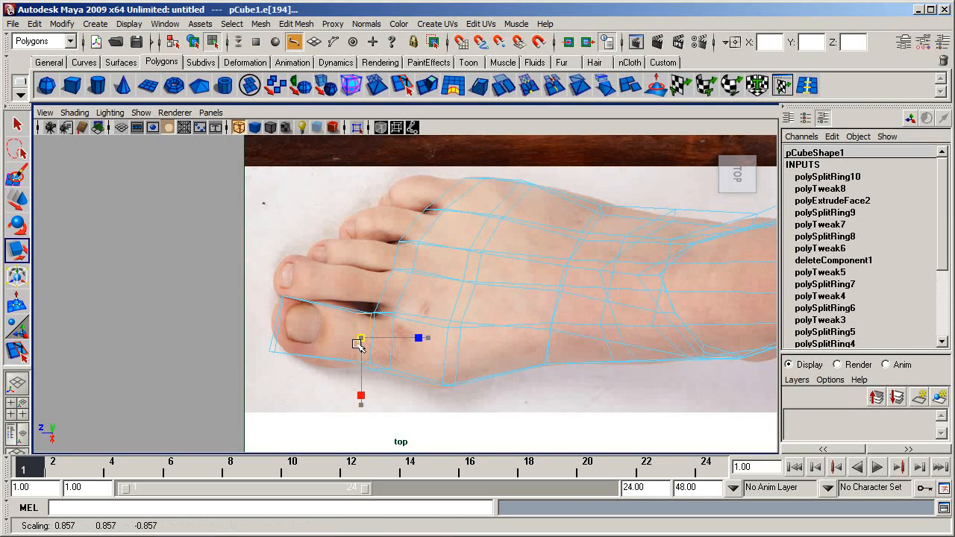
- Insert a second edge loop farther forward on the big toe and scale it across to match the reference width
click(809, 87)
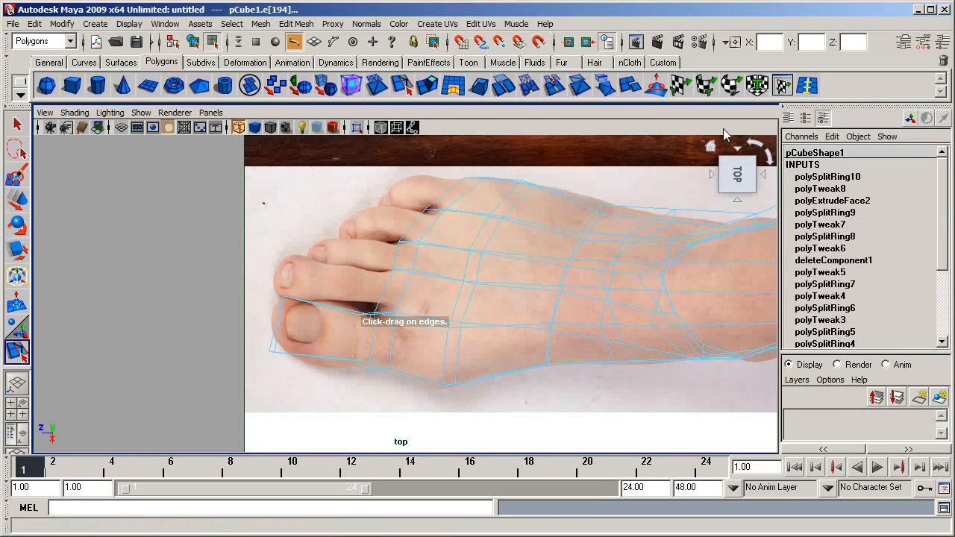
click(331, 316)
key(r)
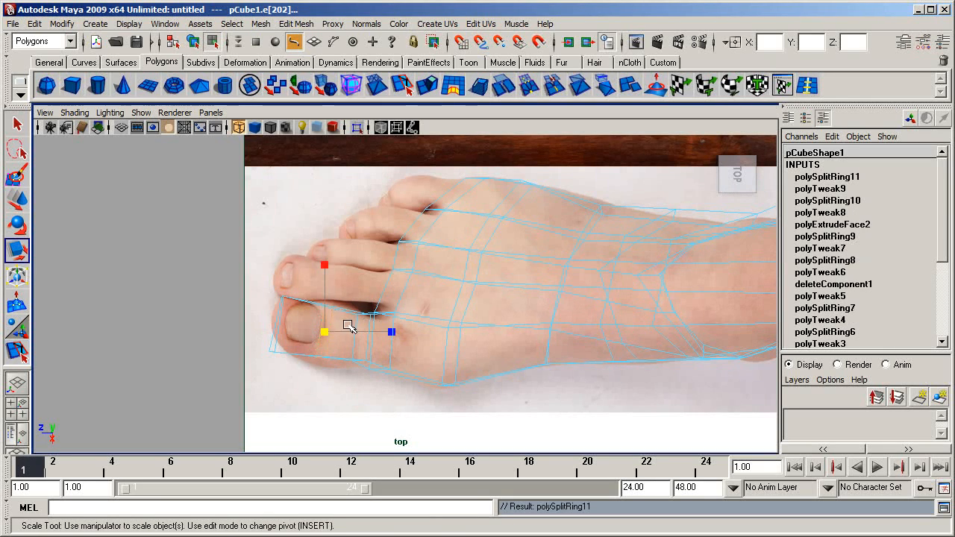
drag(322, 258, 328, 252)
- In the perspective view, flatten the big toe's end face vertically and adjust its height
key(space)
key(space)
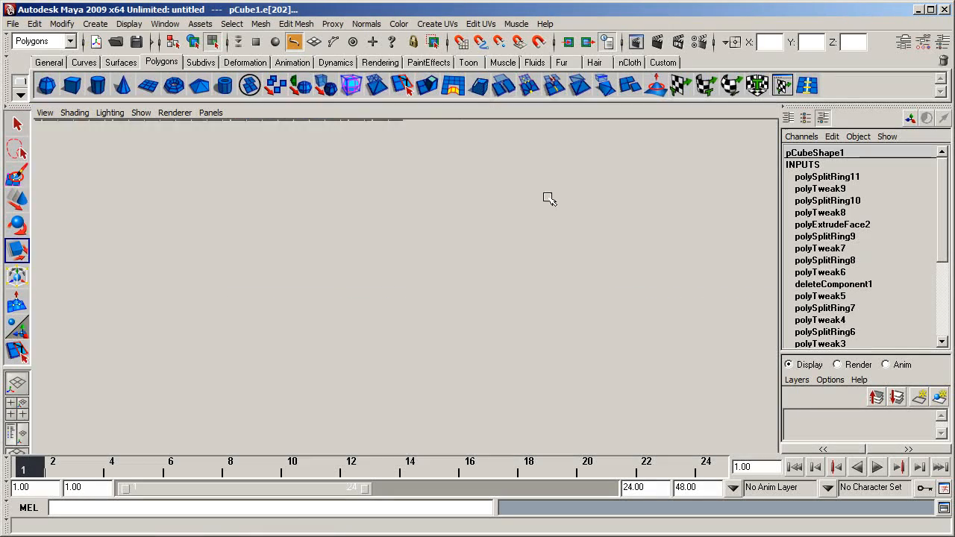
alt+drag(363, 320, 486, 319)
scroll(455, 305, up, 2)
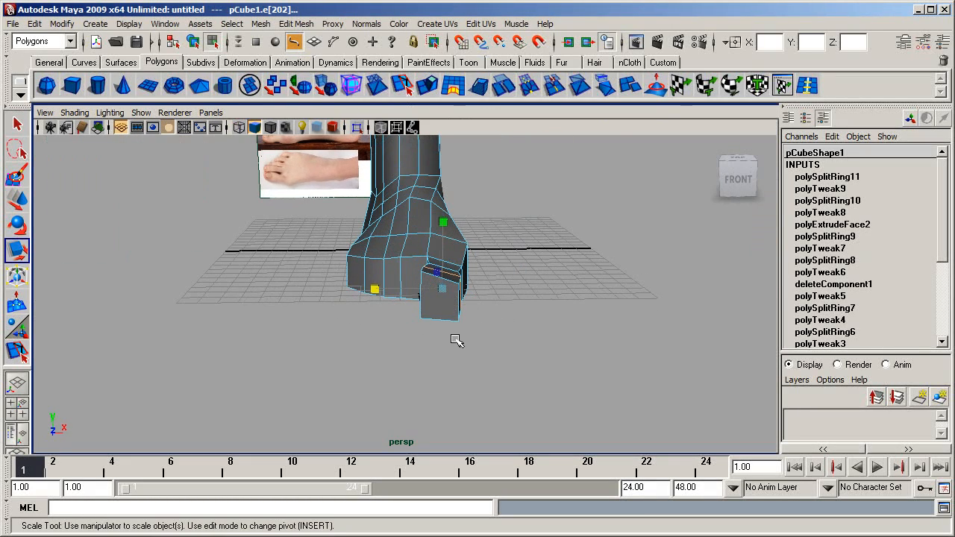
key(F11)
click(451, 312)
drag(440, 360, 441, 344)
key(w)
drag(442, 258, 562, 275)
- Lower the vertices along the upper outer edge of the big toe, from its tip to its base
alt+drag(494, 264, 515, 301)
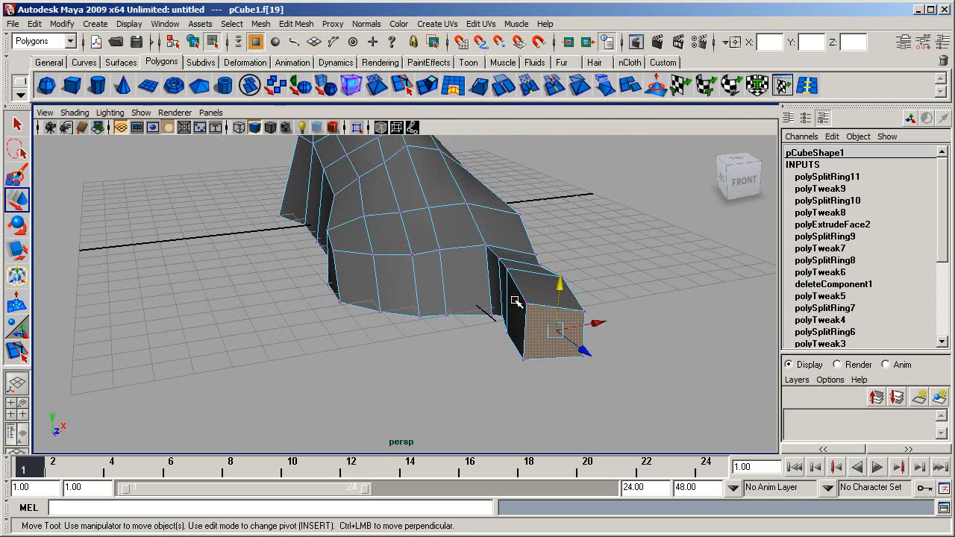
click(527, 303)
shift+click(508, 270)
drag(520, 253, 520, 260)
click(581, 278)
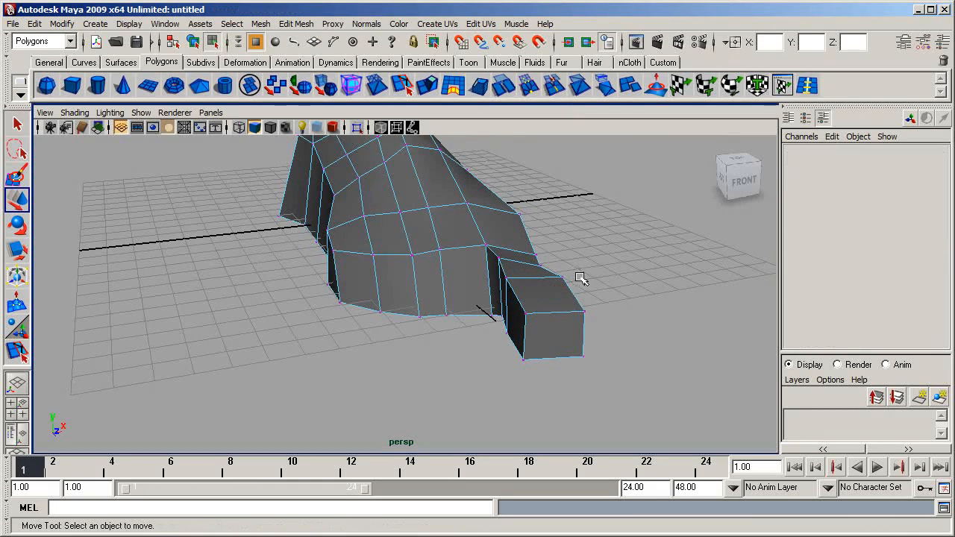
click(497, 258)
drag(508, 212, 506, 220)
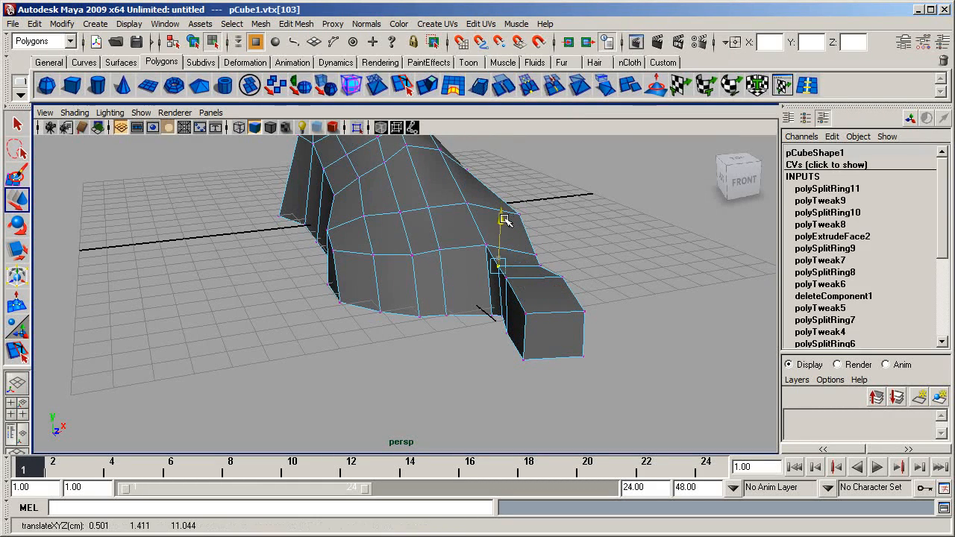
click(570, 260)
- Return to object mode and examine the new big toe from the side, above and the front
alt+drag(709, 360, 352, 375)
key(F8)
click(413, 309)
scroll(413, 309, up, 4)
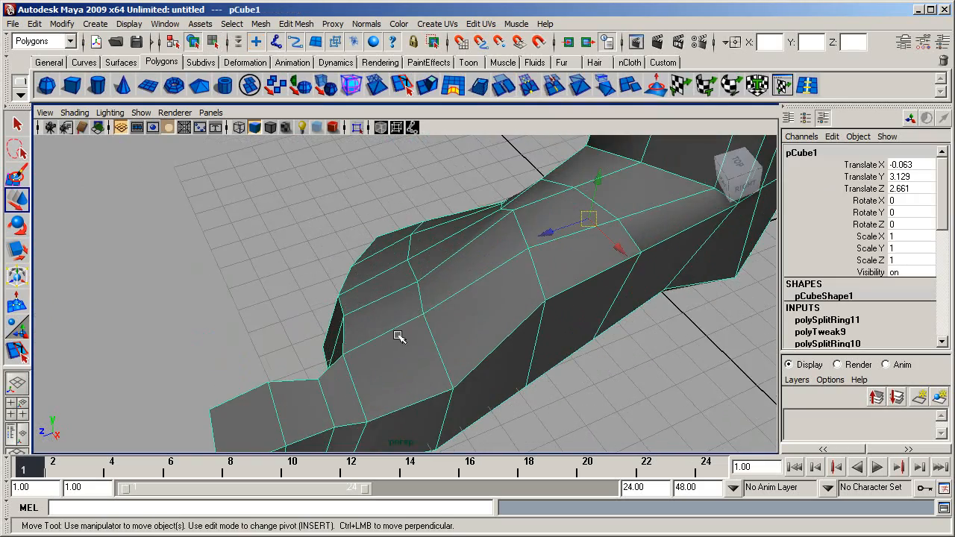
alt+drag(398, 335, 450, 209)
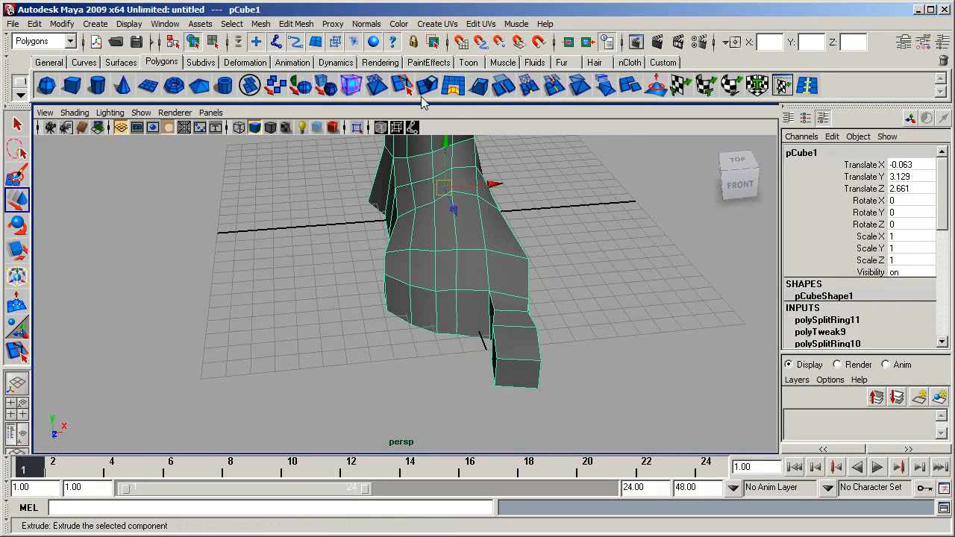
click(425, 87)
key(ctrl+z)
key(ctrl+z)
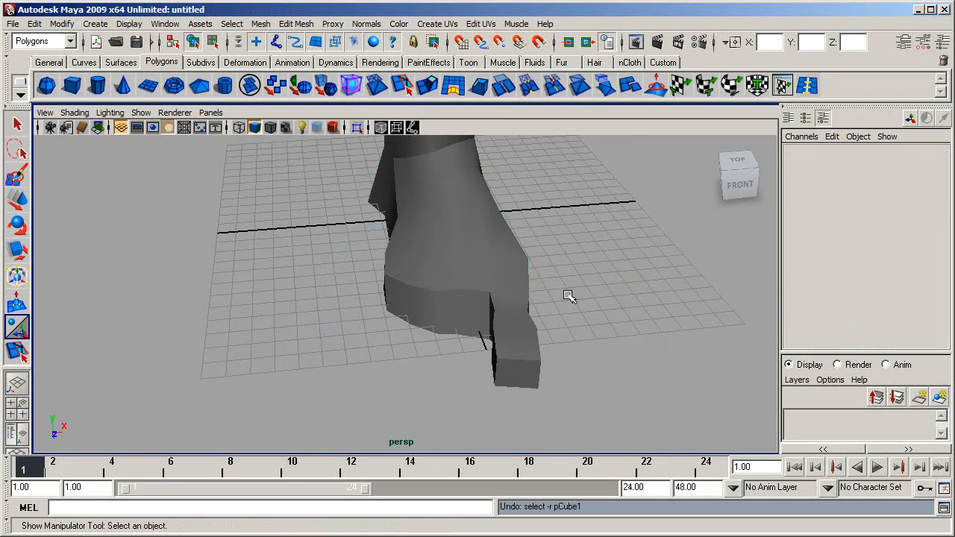
- Move and scale the edge loop at the base of the little toe to fit the reference photo
key(w)
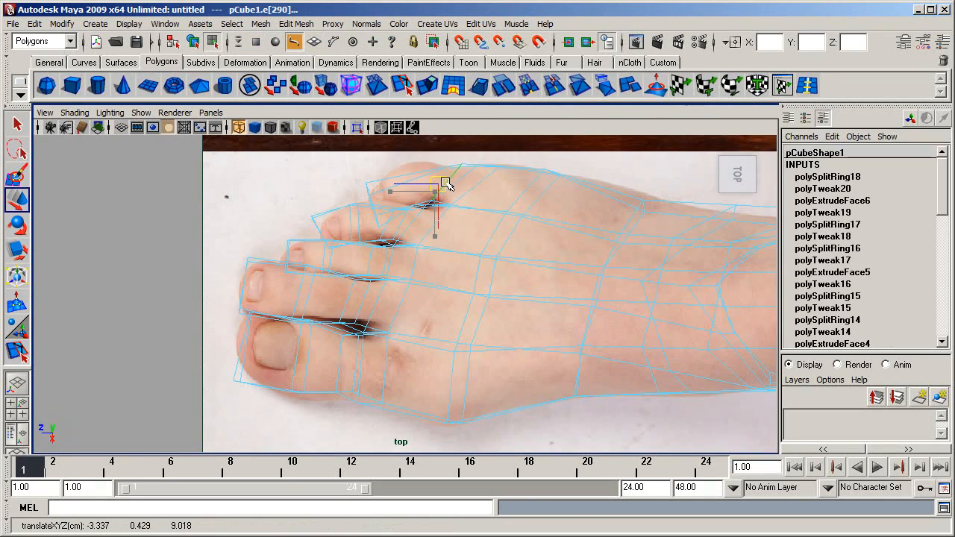
mouse_move(441, 184)
mouse_down()
mouse_move(452, 187)
mouse_move(434, 188)
mouse_up()
key(r)
- Insert an edge loop across the middle of the little toe, then rotate, move and scale it to match the reference
click(807, 86)
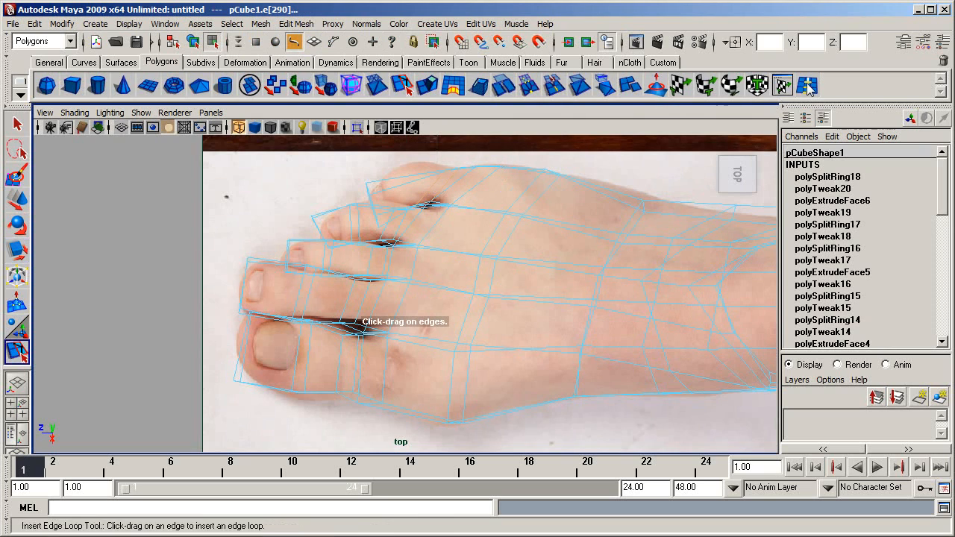
click(407, 187)
key(e)
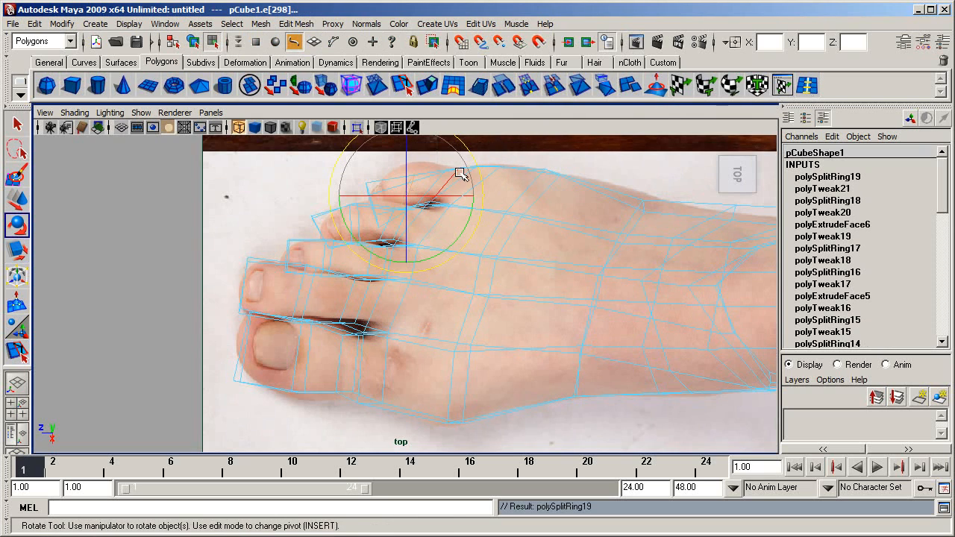
drag(478, 196, 475, 211)
key(w)
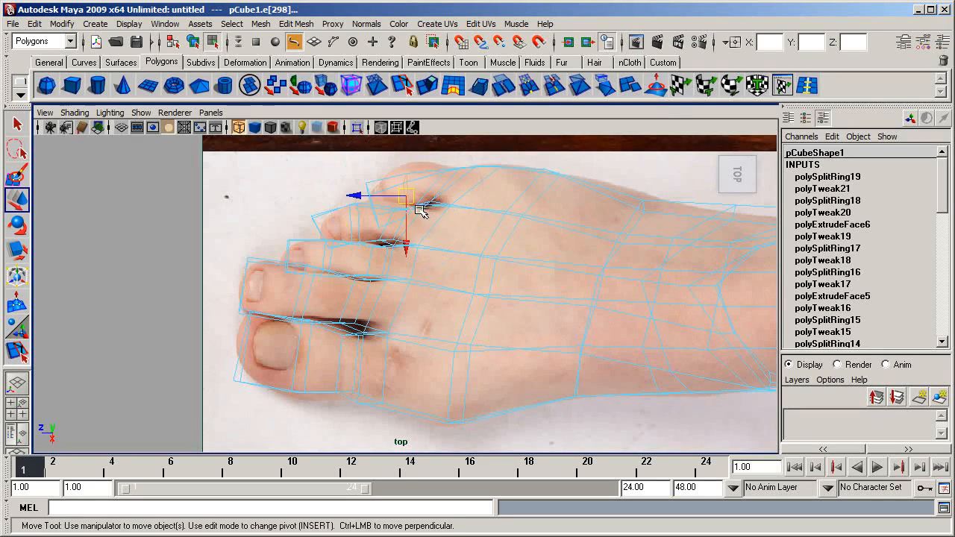
drag(408, 196, 412, 193)
key(r)
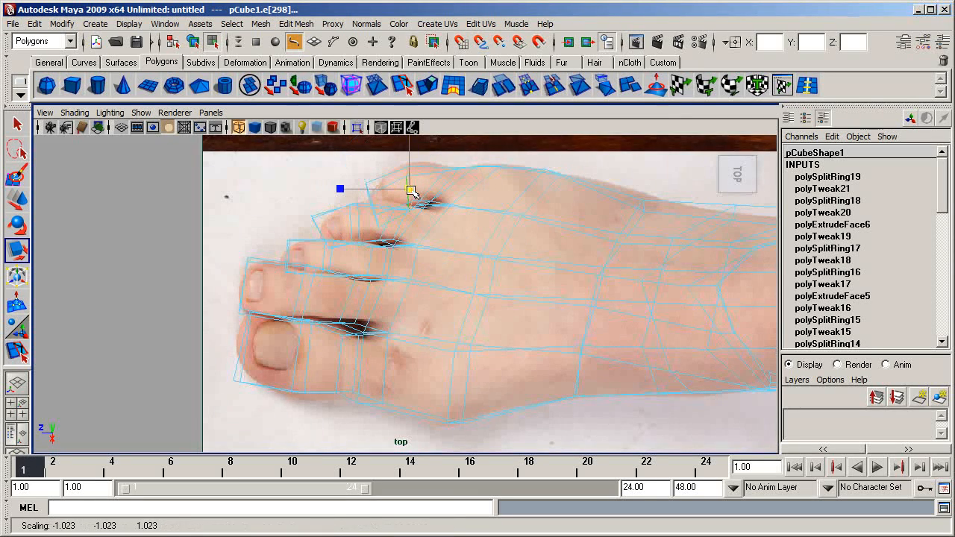
- Return to object mode in the perspective view and preview the foot with all five toes smoothed
key(space)
key(space)
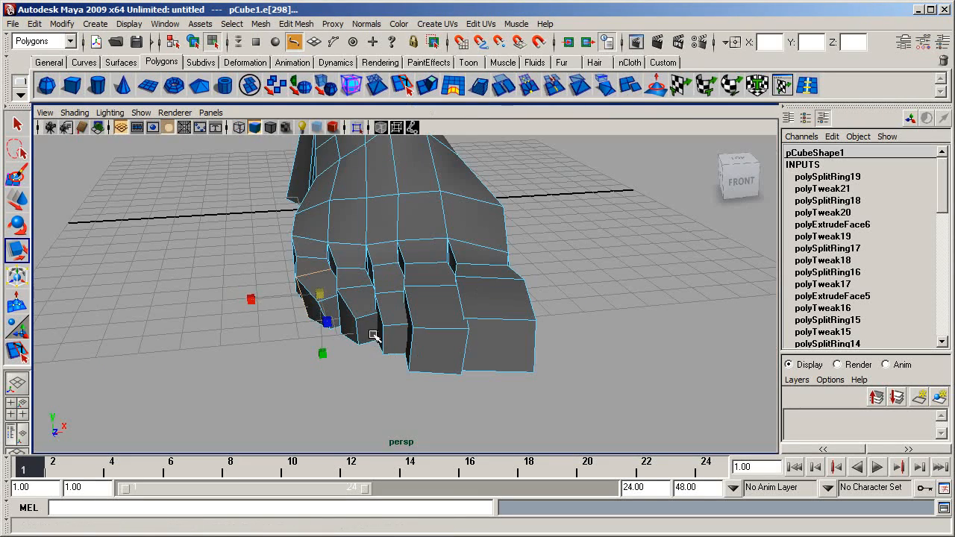
scroll(439, 278, down, 1)
key(F8)
scroll(434, 297, down, 2)
key(3)
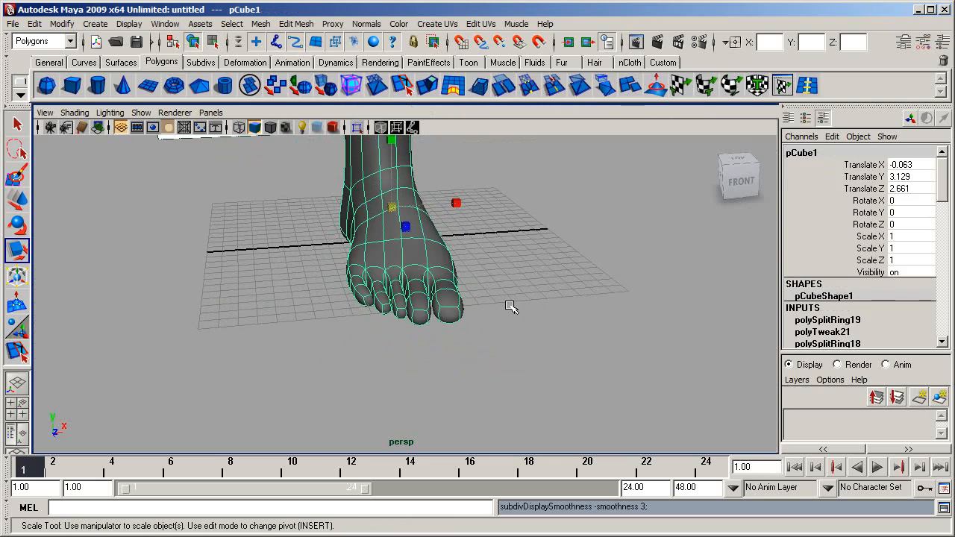
- Examine the smoothed toes, instep and ankle from the front and the outer side
click(512, 305)
scroll(430, 264, down, 2)
alt+drag(431, 265, 336, 271)
alt+drag(503, 270, 638, 307)
scroll(392, 260, up, 3)
click(429, 288)
scroll(415, 292, up, 4)
alt+middle_drag(416, 292, 472, 326)
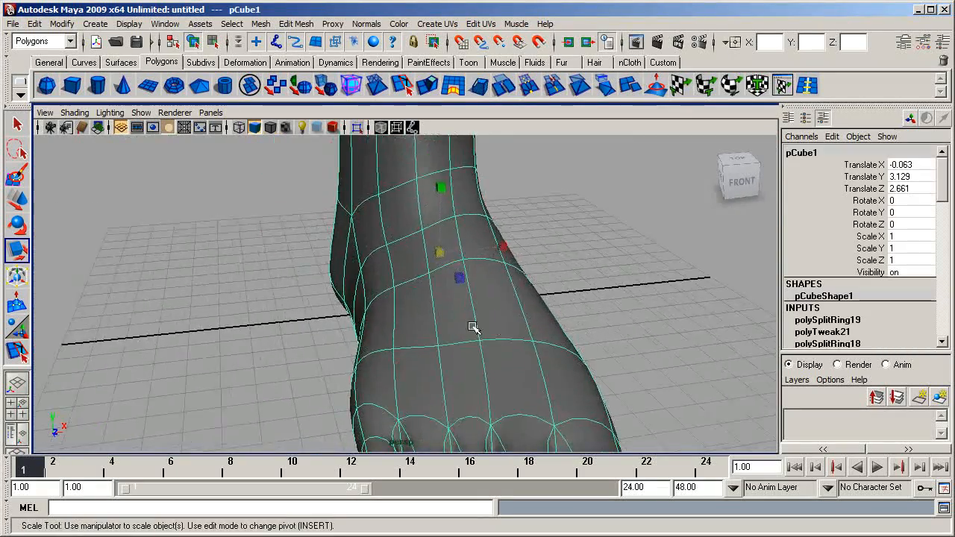
alt+drag(473, 326, 462, 259)
scroll(624, 294, down, 4)
click(580, 314)
click(481, 335)
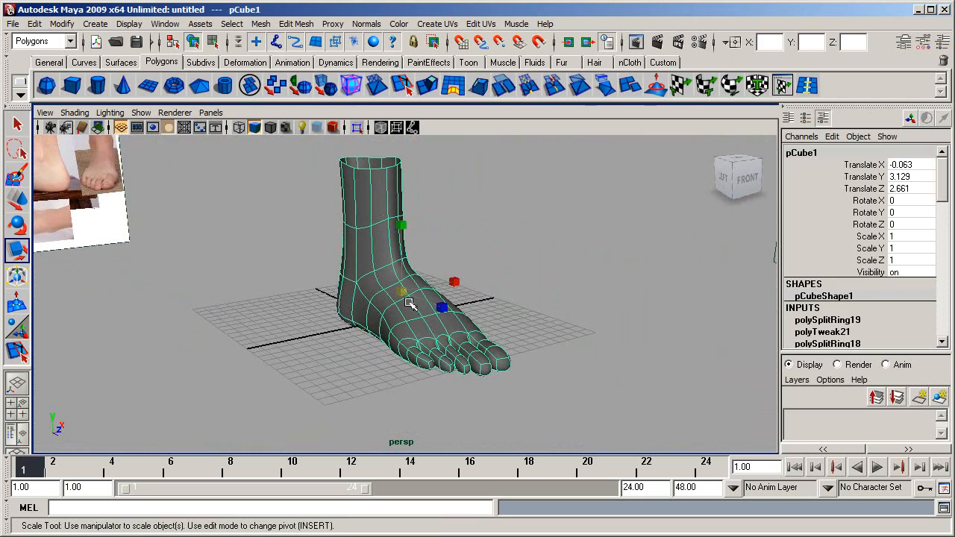
- Examine the smoothed foot's inner side, arch and big toe at close range
click(524, 339)
alt+drag(549, 335, 424, 326)
scroll(450, 330, up, 3)
click(424, 328)
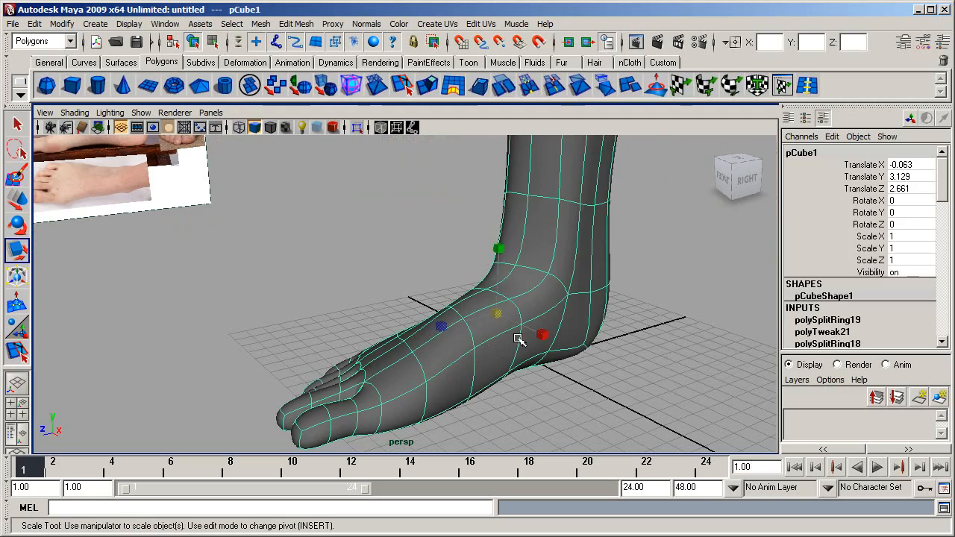
alt+drag(517, 340, 458, 333)
scroll(456, 332, down, 3)
alt+middle_drag(441, 335, 436, 321)
alt+drag(425, 332, 503, 356)
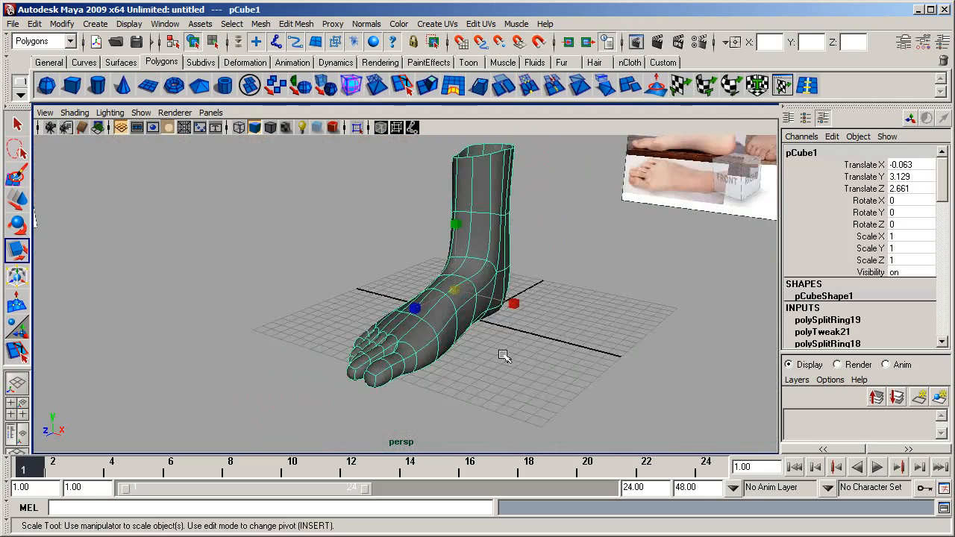
scroll(494, 358, up, 4)
alt+middle_drag(484, 361, 490, 327)
alt+drag(490, 327, 473, 338)
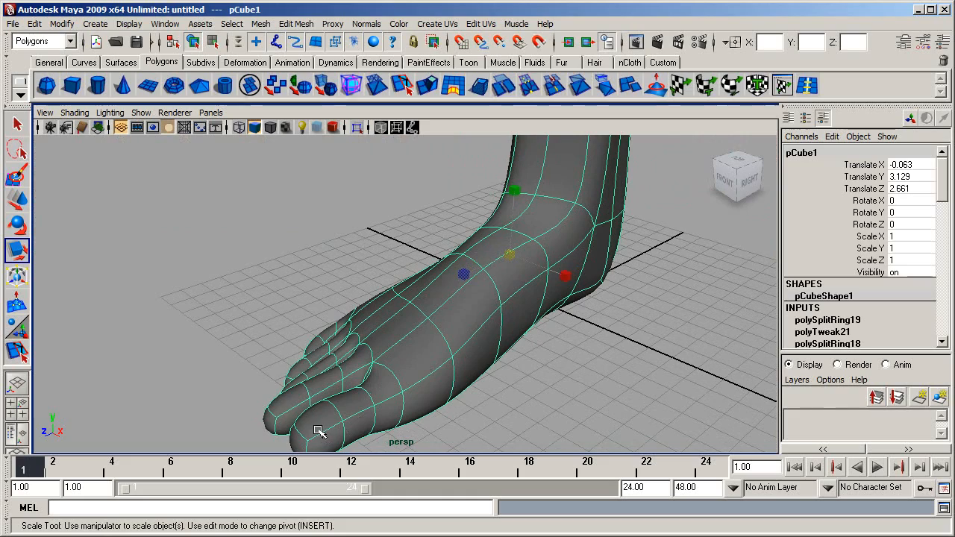
- Examine the whole smoothed foot from the inner side and the front, deselecting it to view the surface without wireframe
alt+drag(574, 276, 536, 301)
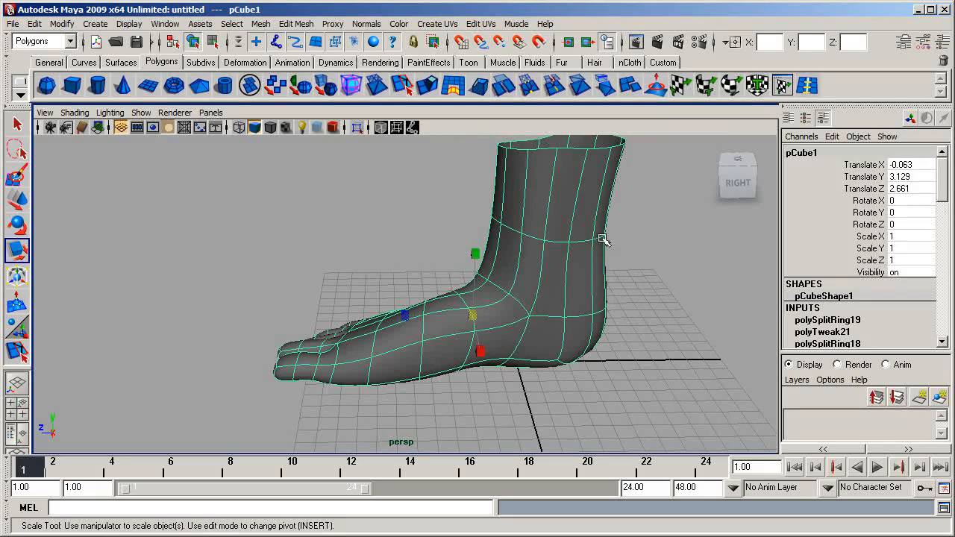
alt+drag(549, 259, 427, 316)
click(558, 352)
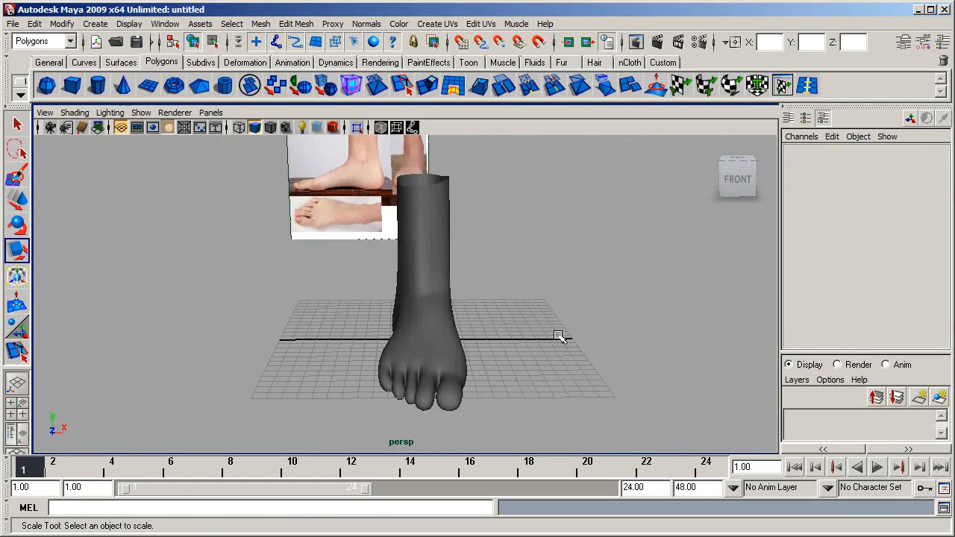
alt+drag(558, 336, 424, 320)
alt+drag(527, 370, 420, 379)
- Select the foot to inspect its edge flow around the ankle and instep, and deselect it to review the overall form
click(419, 380)
scroll(419, 380, up, 5)
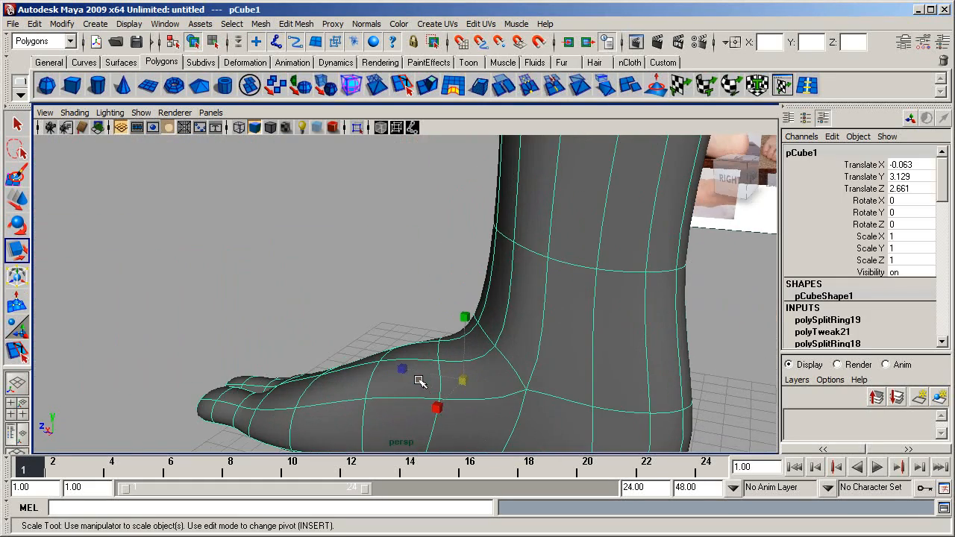
alt+right_drag(420, 381, 340, 214)
click(341, 214)
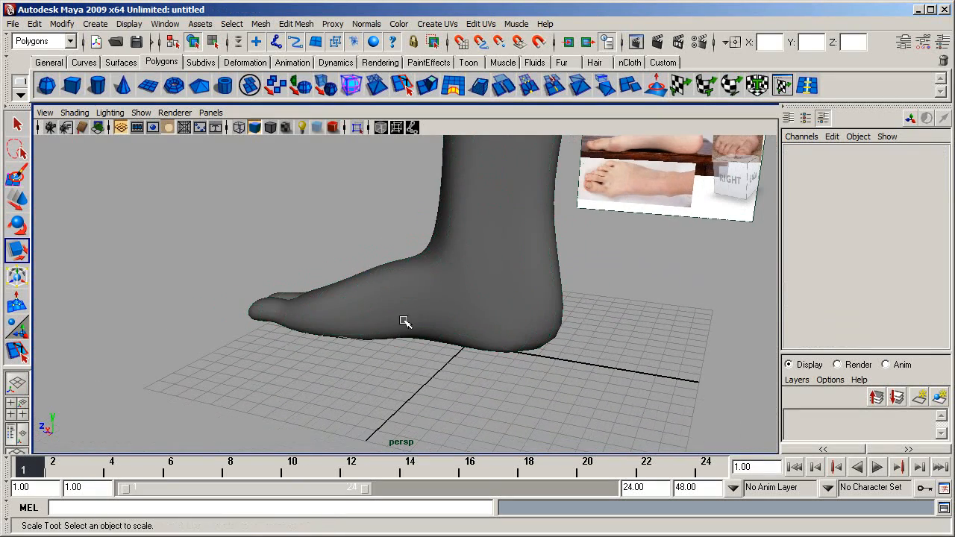
alt+drag(404, 321, 497, 341)
alt+right_drag(497, 341, 493, 330)
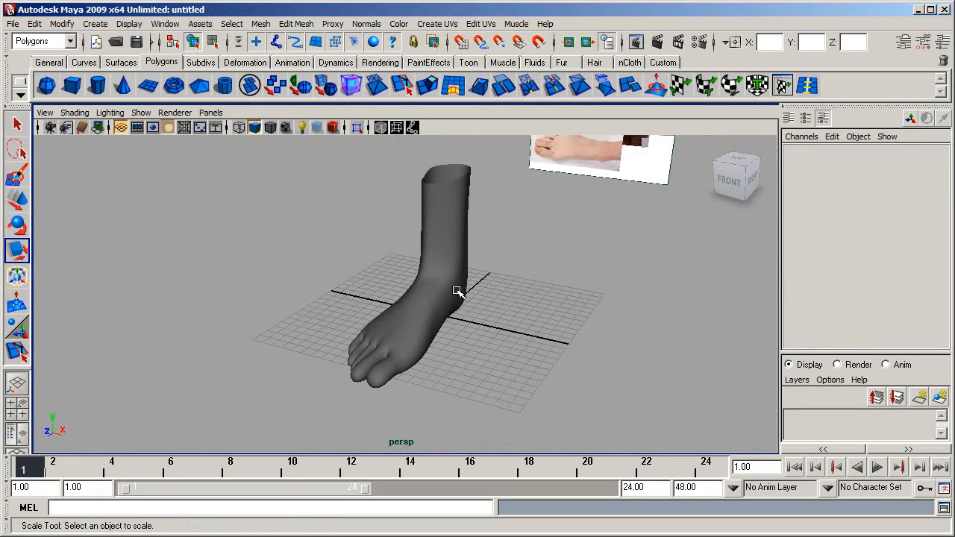
alt+drag(458, 292, 520, 296)
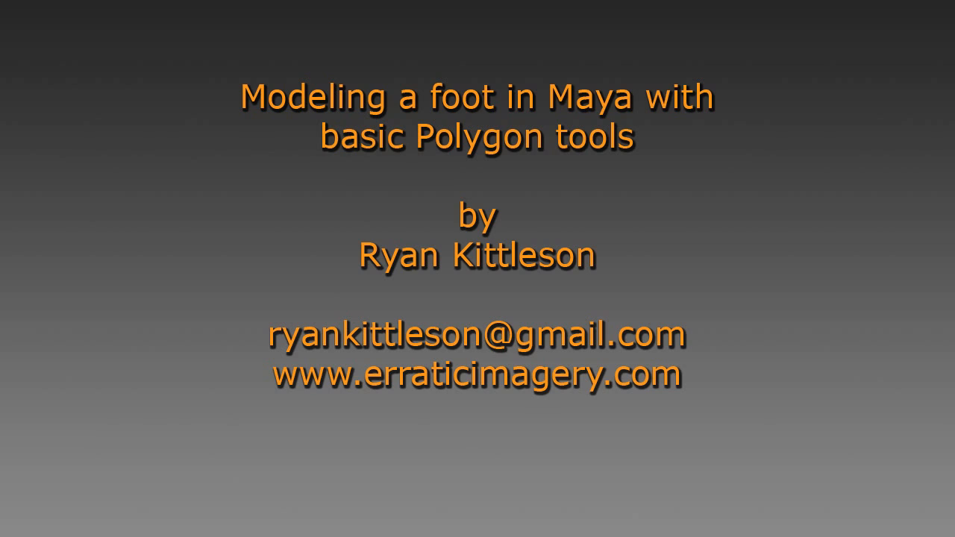